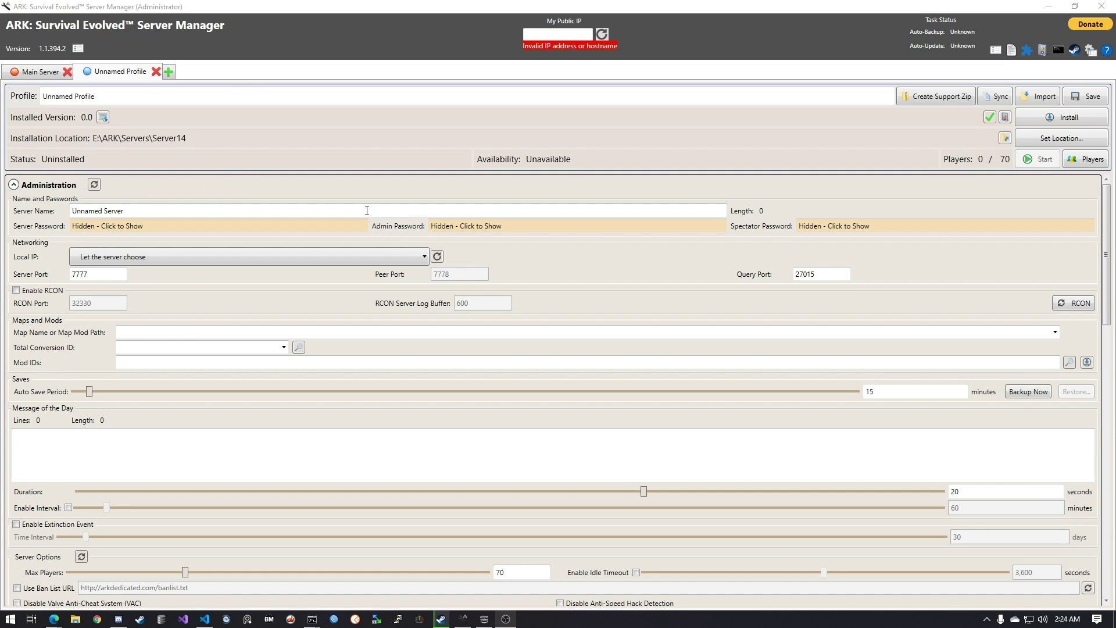
Name the new profile Test1 and set its server name to the same text.
{"action": "left_click_drag", "start_coordinate": [135, 101], "coordinate": [37, 102]}
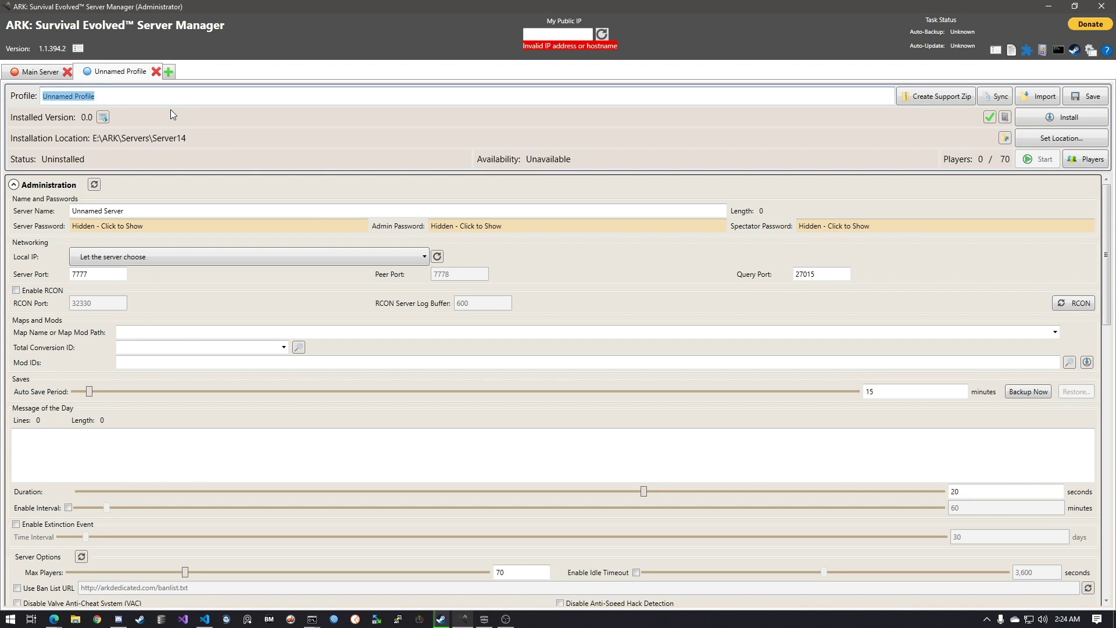
{"action": "type", "text": "Test1"}
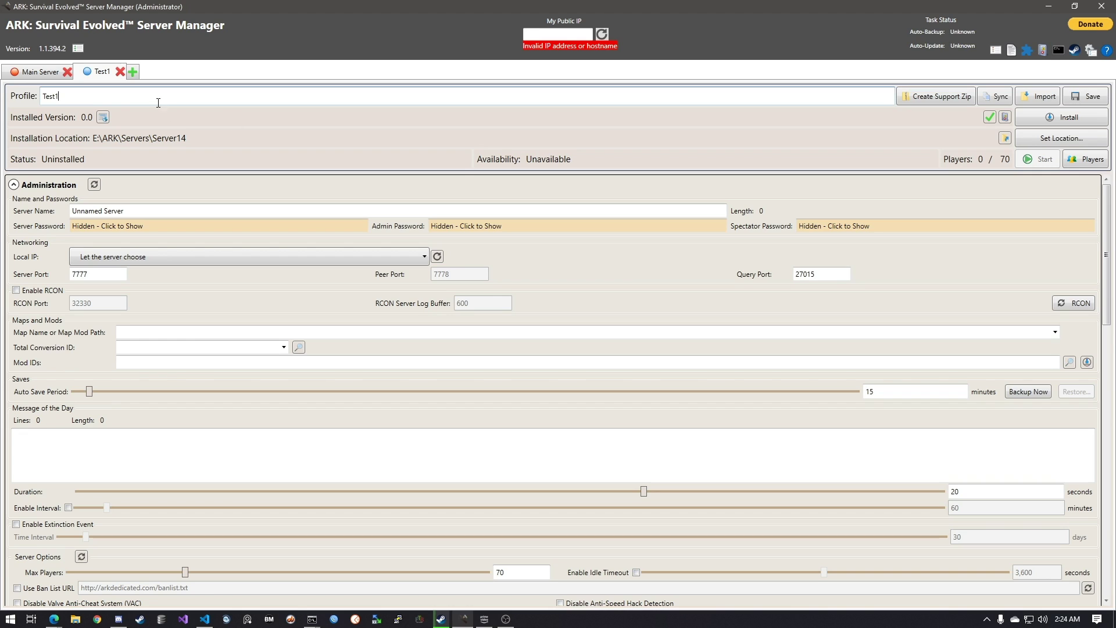
{"action": "double_click", "coordinate": [77, 98]}
{"action": "key", "text": "ctrl+c"}
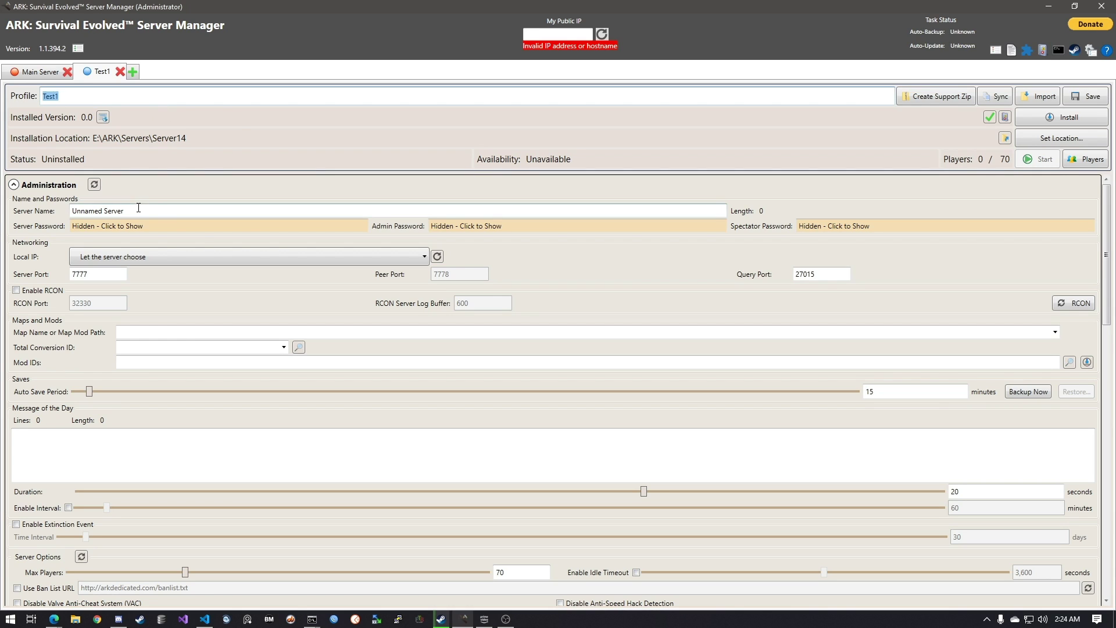
{"action": "left_click_drag", "start_coordinate": [142, 211], "coordinate": [43, 208]}
{"action": "key", "text": "ctrl+v"}
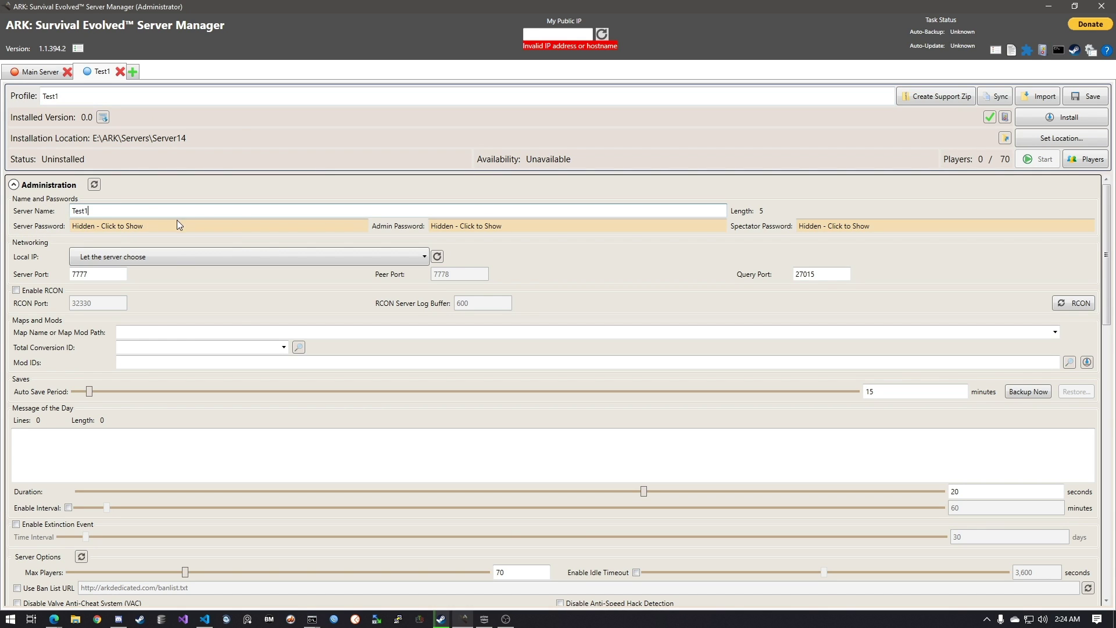
Reveal the server and admin password fields and replace the generated admin password with a new one.
{"action": "left_click", "coordinate": [168, 225]}
{"action": "left_click_drag", "start_coordinate": [168, 225], "coordinate": [38, 225]}
{"action": "left_click", "coordinate": [548, 227]}
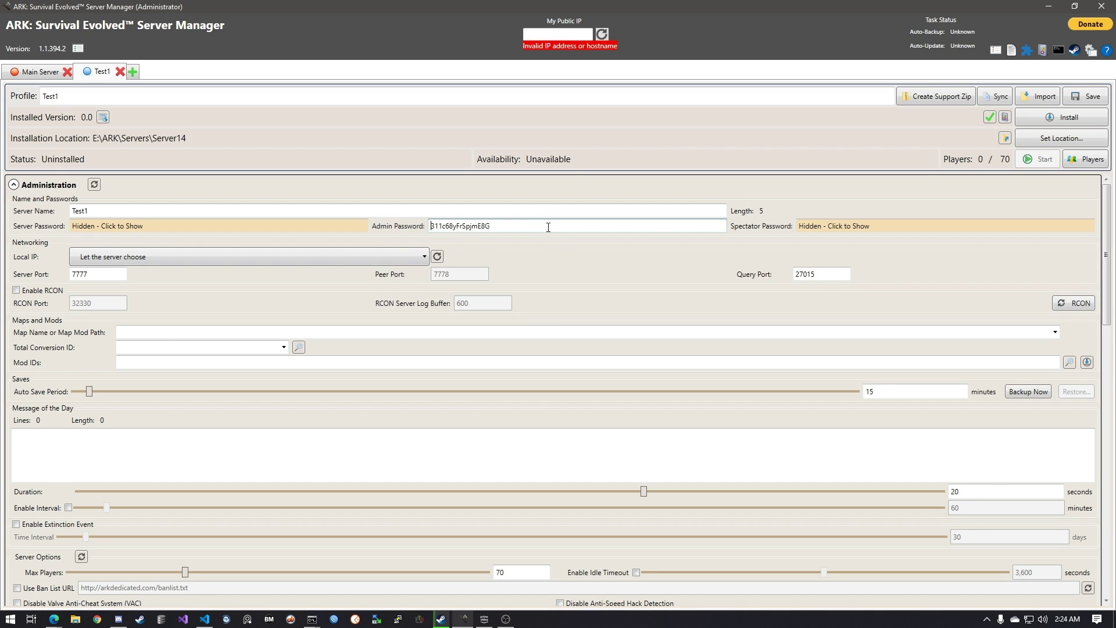
{"action": "left_click_drag", "start_coordinate": [509, 226], "coordinate": [430, 226]}
{"action": "key", "text": "ctrl+v"}
{"action": "left_click", "coordinate": [538, 242]}
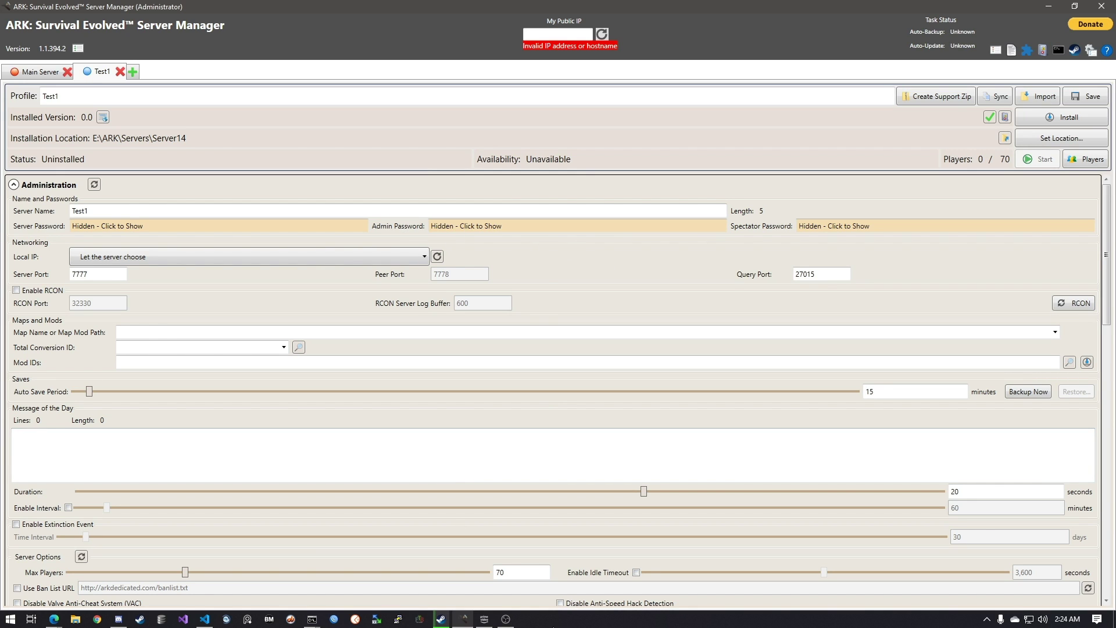
Look up the Main Ethernet adapter's IPv4 address with ipconfig in Command Prompt.
{"action": "left_click", "coordinate": [10, 619]}
{"action": "type", "text": "command"}
{"action": "left_click", "coordinate": [36, 291]}
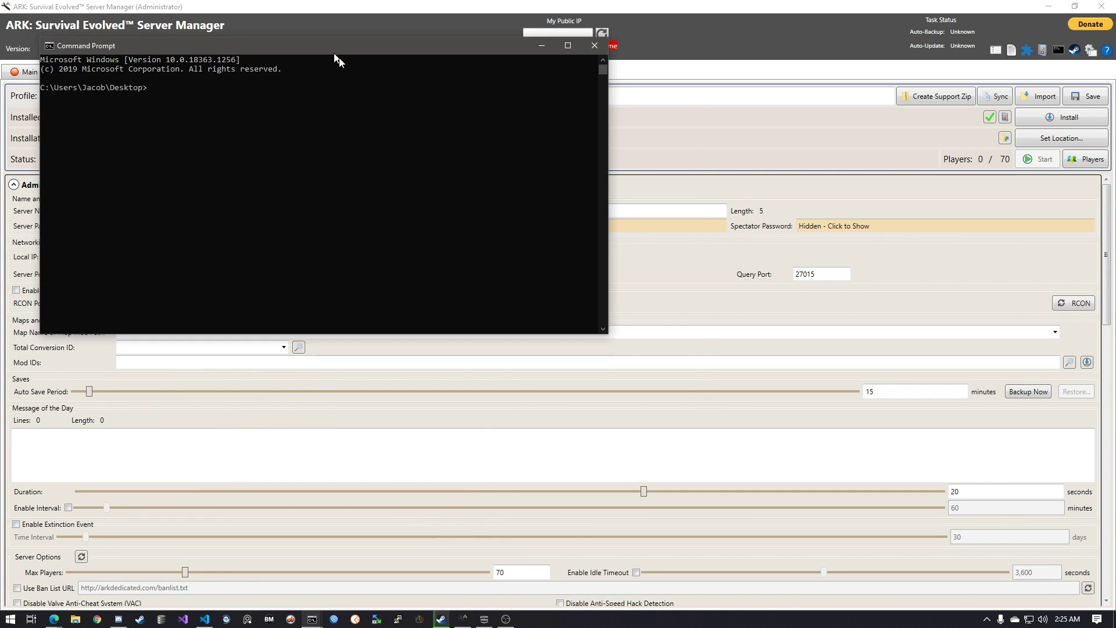
{"action": "type", "text": "ipconfig"}
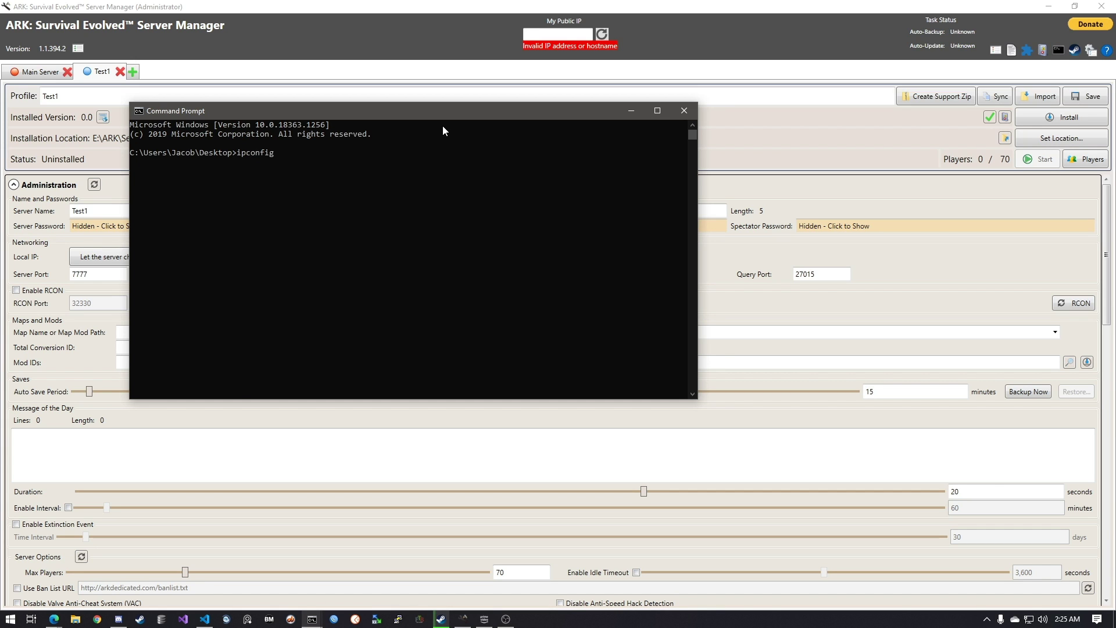
{"action": "key", "text": "Return"}
{"action": "scroll", "coordinate": [487, 264], "scroll_direction": "up", "scroll_amount": 6}
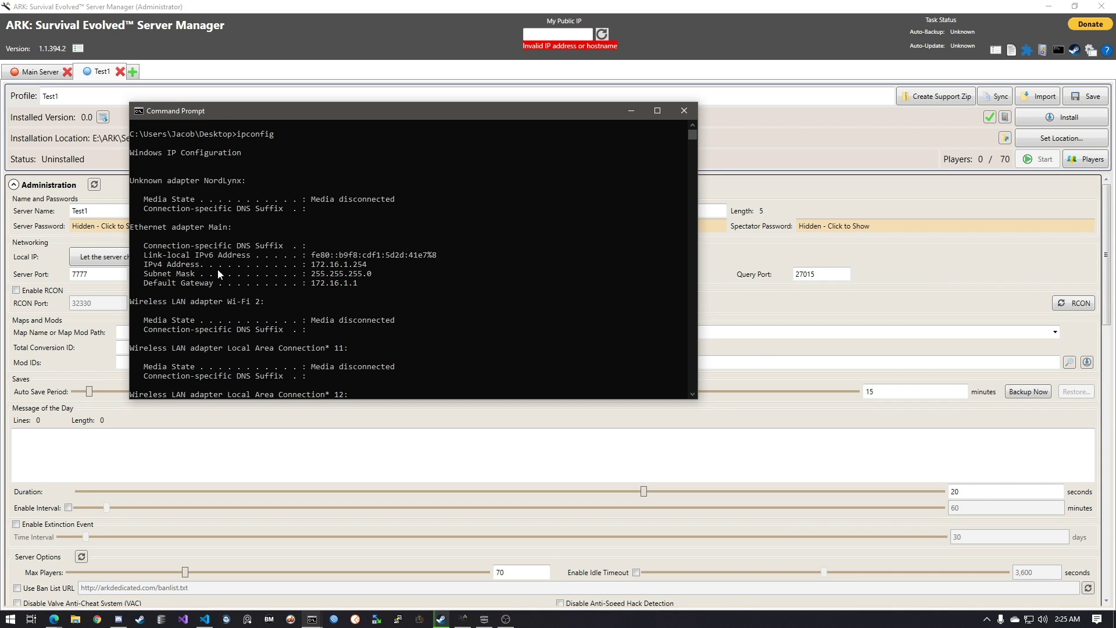
{"action": "left_click_drag", "start_coordinate": [312, 264], "coordinate": [365, 270]}
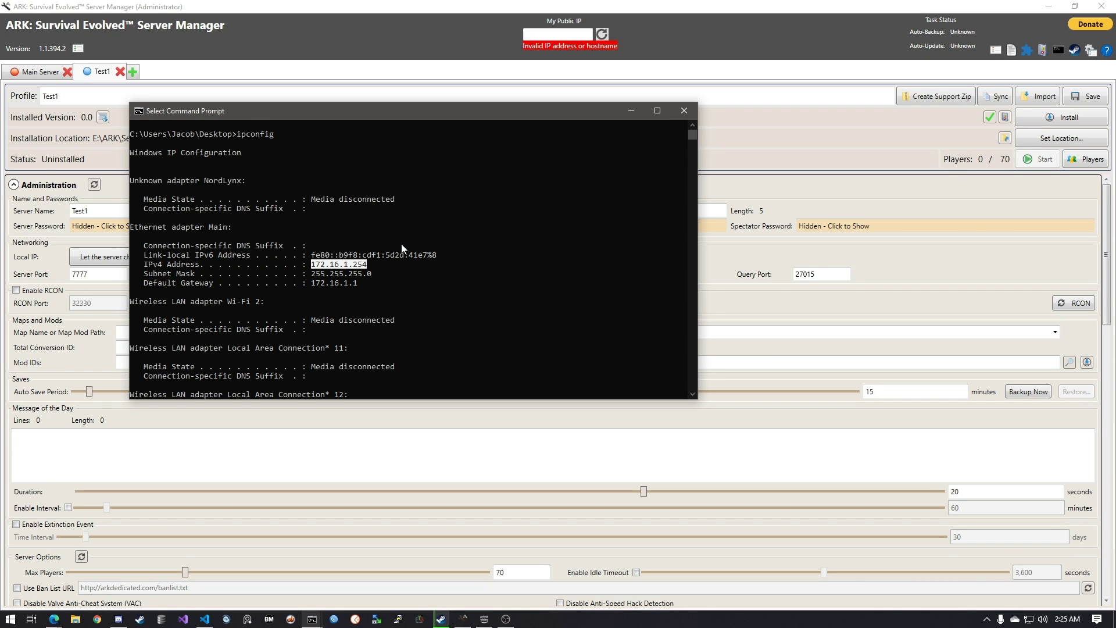
{"action": "left_click", "coordinate": [374, 273]}
{"action": "left_click", "coordinate": [677, 114]}
Set the local IP to 172.16.1.254 on the Intel Ethernet Connection and choose The Island as the map.
{"action": "left_click", "coordinate": [170, 256]}
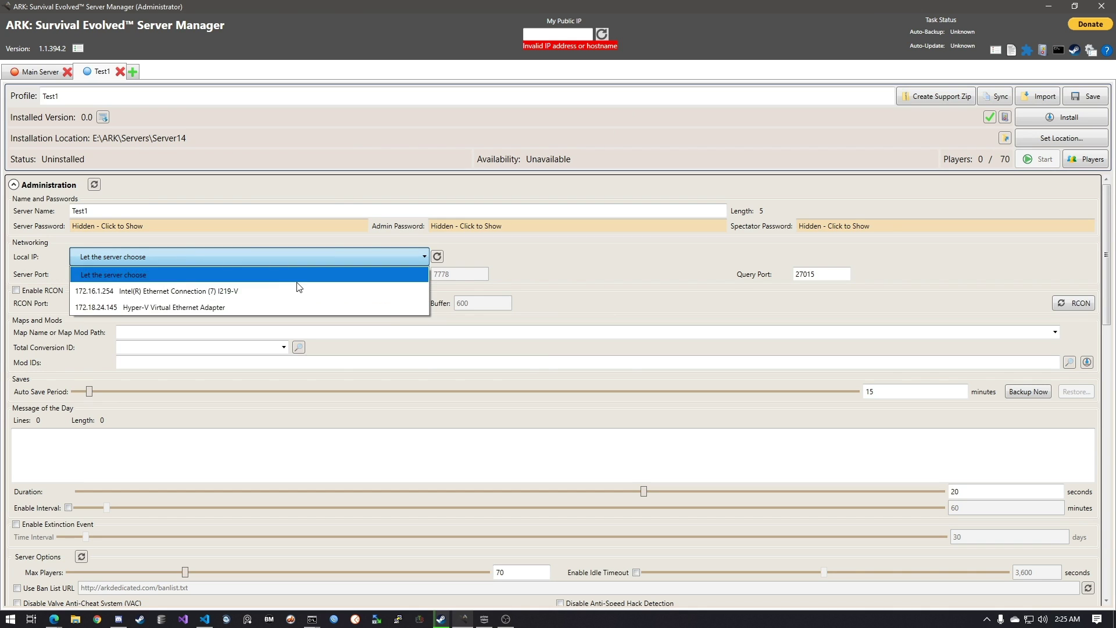
{"action": "left_click", "coordinate": [186, 297]}
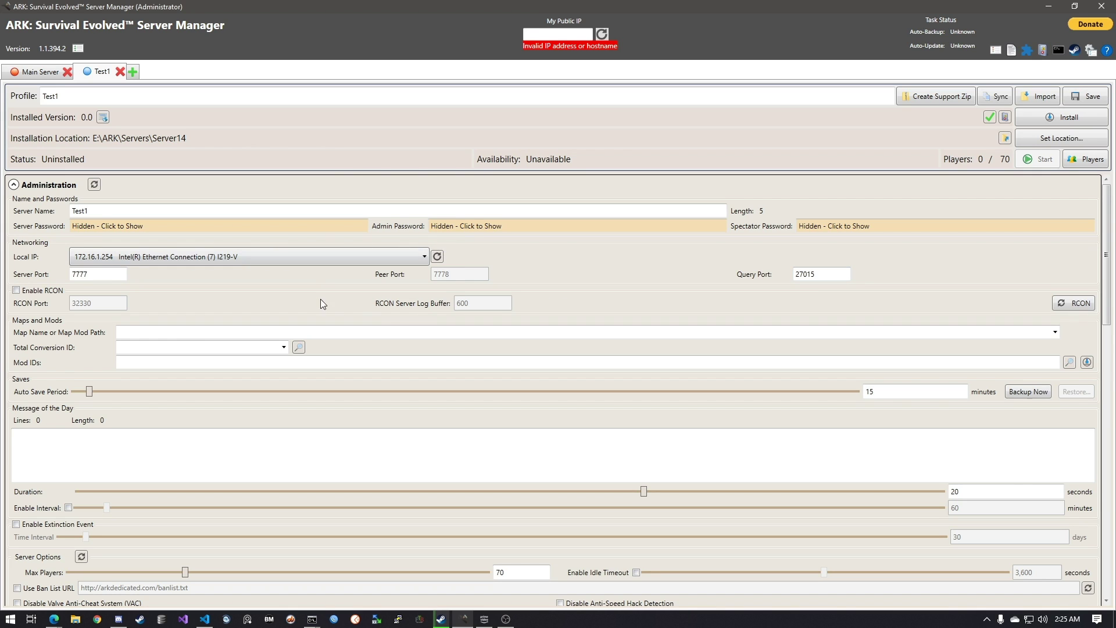
{"action": "left_click", "coordinate": [1055, 333]}
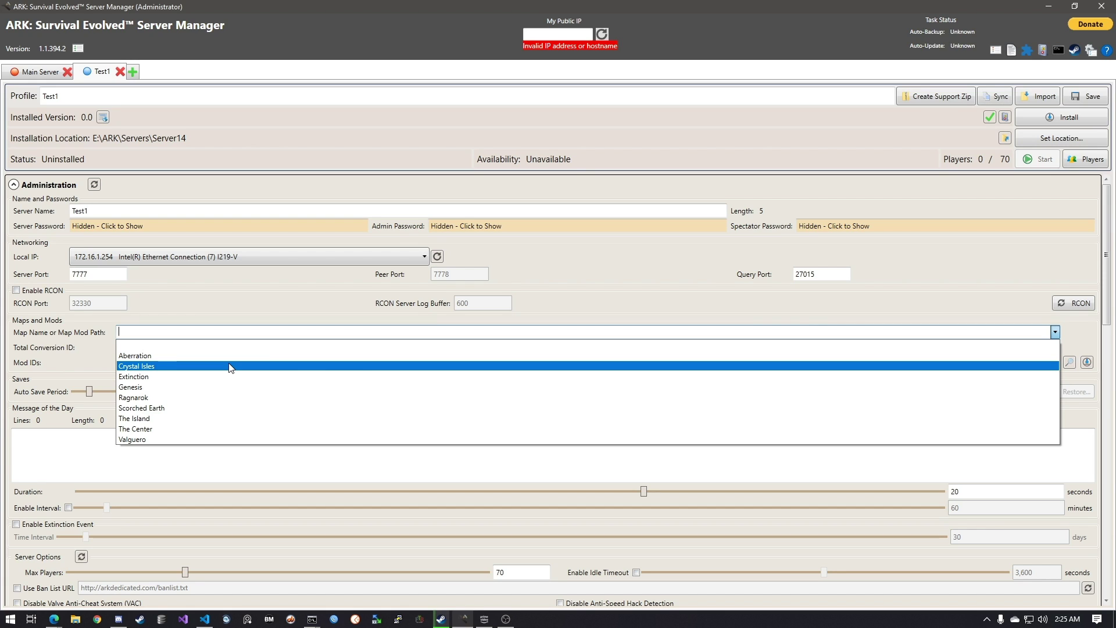
{"action": "left_click", "coordinate": [157, 419]}
{"action": "left_click", "coordinate": [399, 358]}
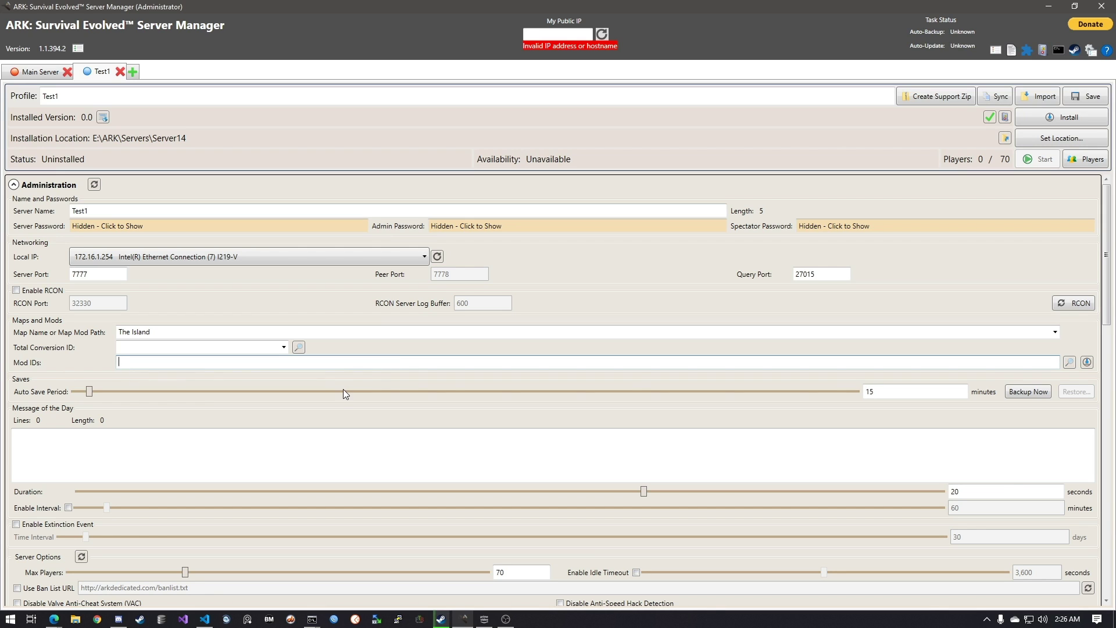
{"action": "left_click", "coordinate": [1087, 363]}
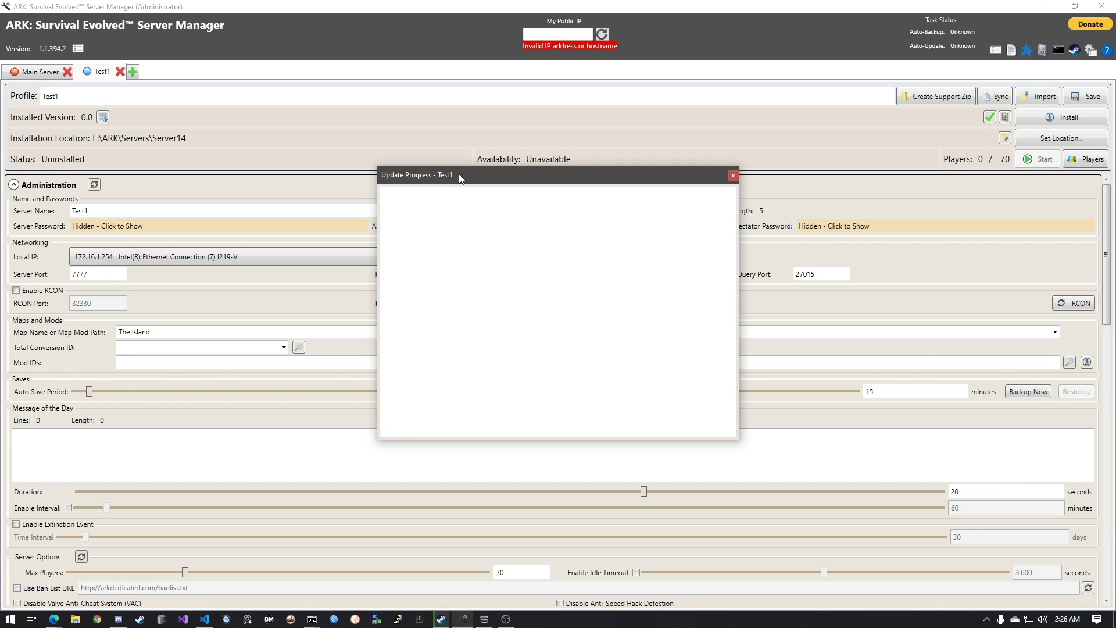
{"action": "left_click", "coordinate": [733, 175]}
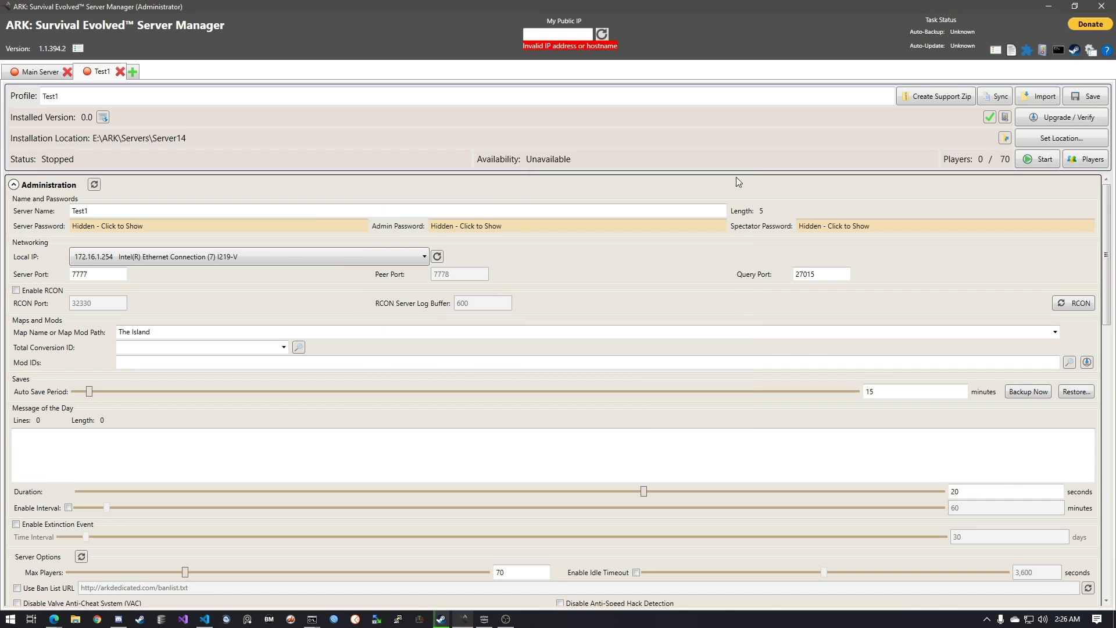
{"action": "left_click", "coordinate": [1069, 362]}
{"action": "left_click", "coordinate": [333, 190]}
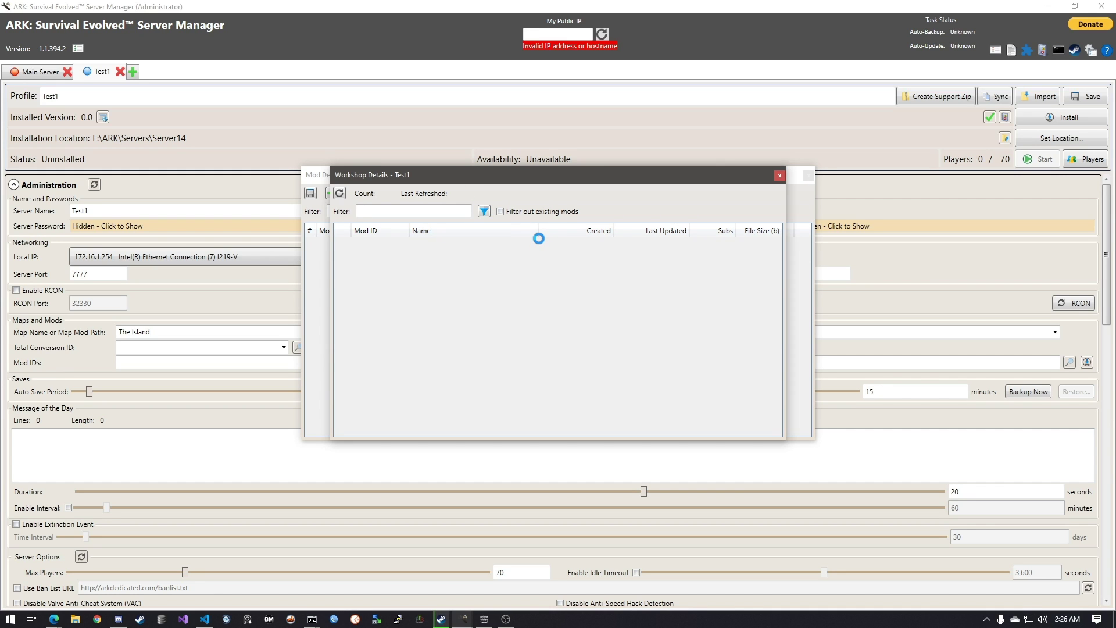
{"action": "left_click_drag", "start_coordinate": [489, 184], "coordinate": [514, 212]}
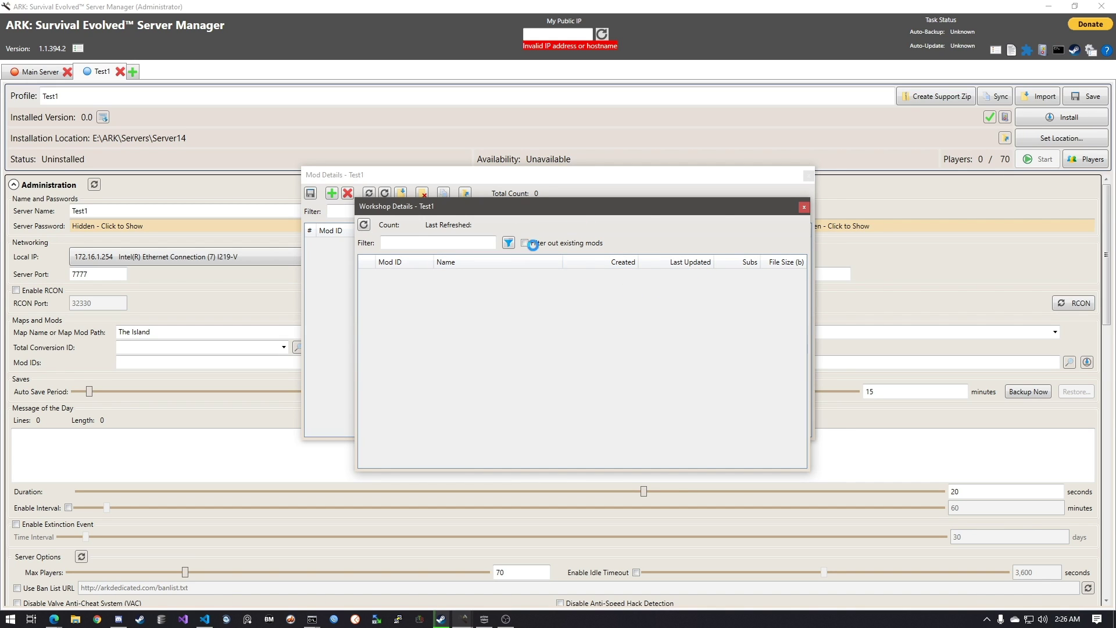
{"action": "mouse_move", "coordinate": [474, 207]}
{"action": "left_mouse_down"}
{"action": "mouse_move", "coordinate": [426, 232]}
{"action": "mouse_move", "coordinate": [489, 222]}
{"action": "left_mouse_up"}
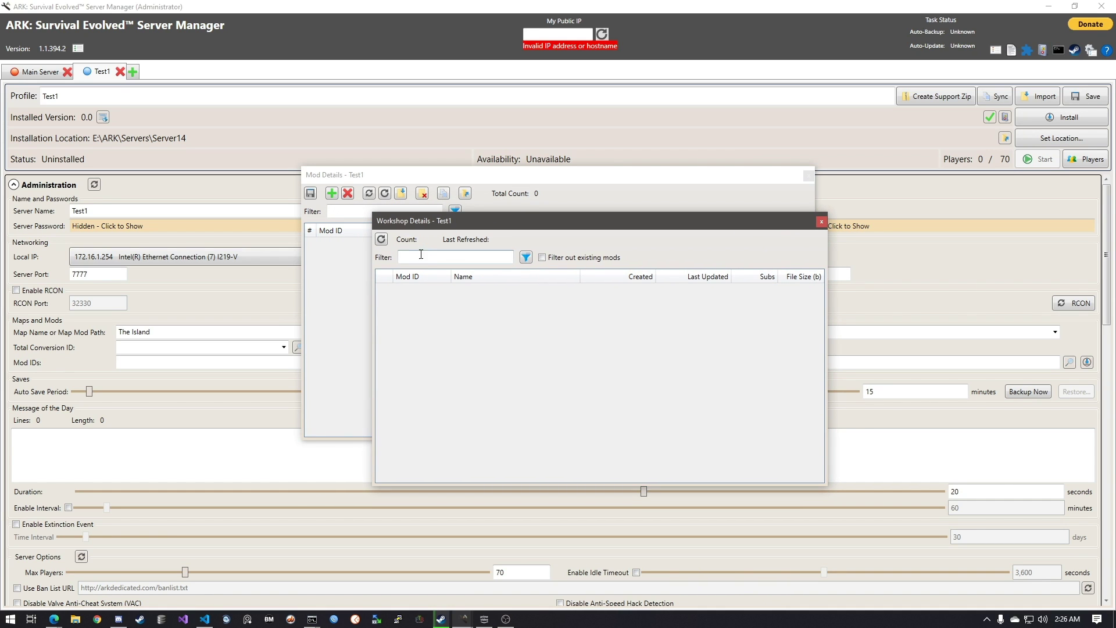
{"action": "left_click", "coordinate": [821, 221]}
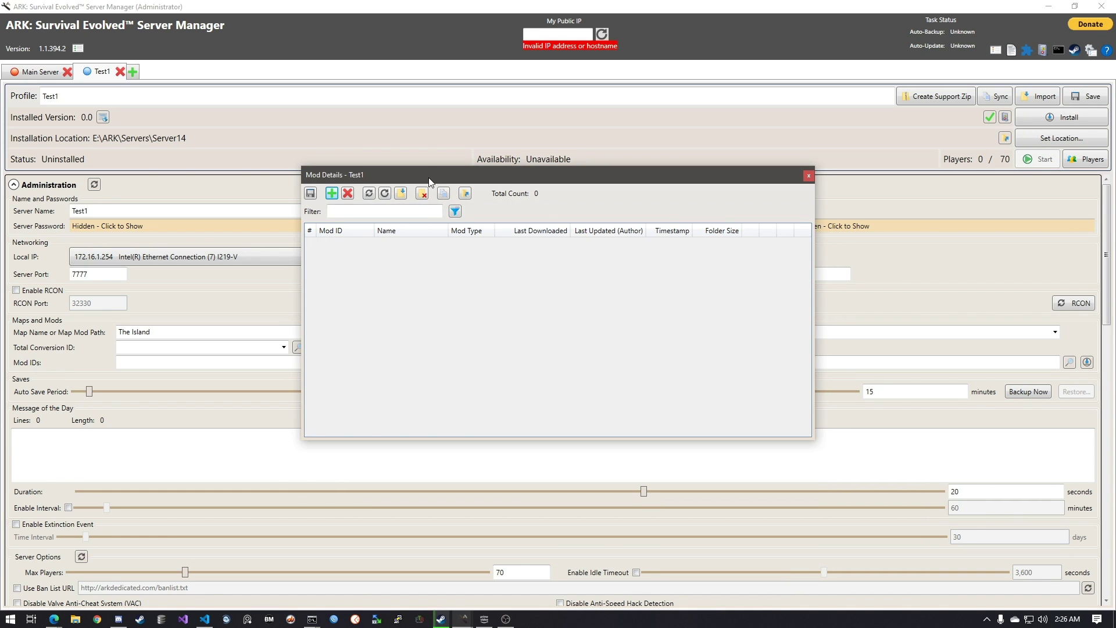
{"action": "left_click", "coordinate": [331, 181]}
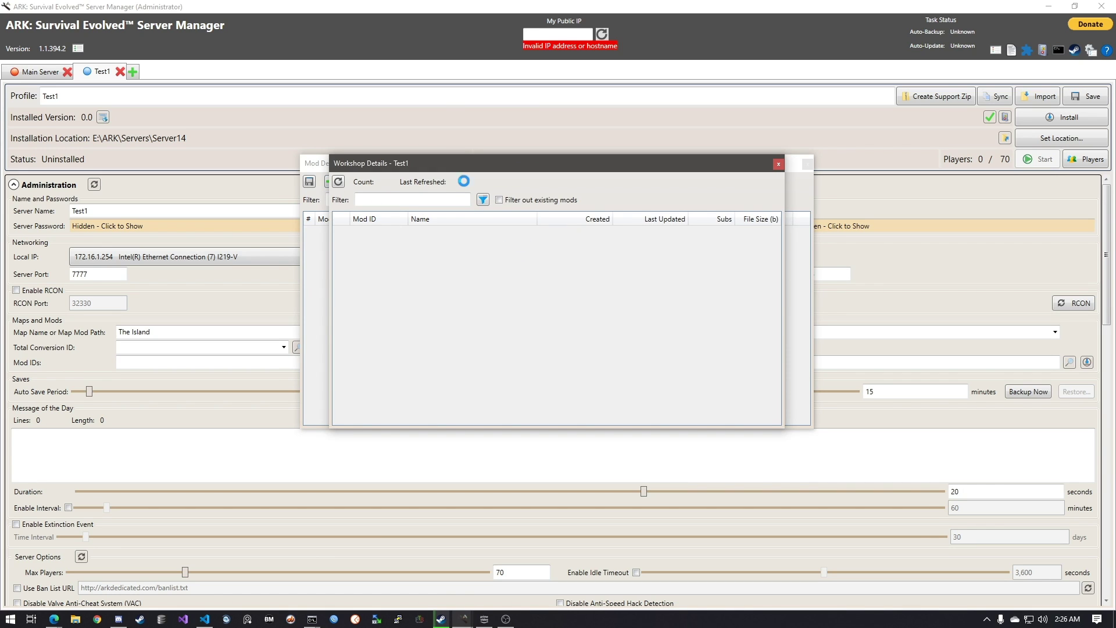
{"action": "left_click_drag", "start_coordinate": [459, 174], "coordinate": [464, 239]}
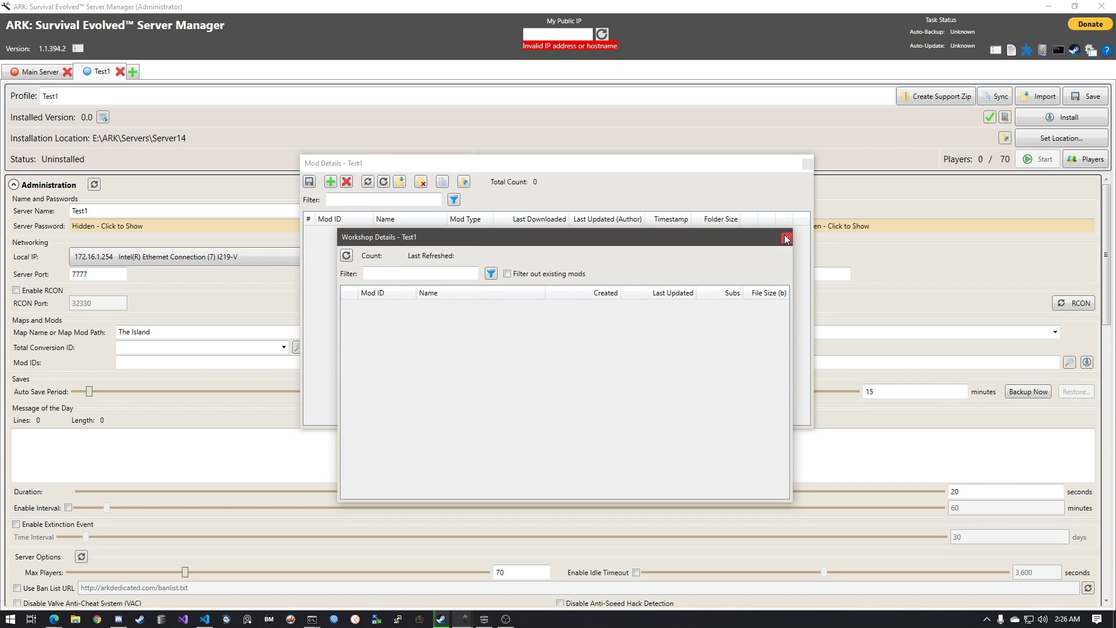
{"action": "left_click", "coordinate": [787, 239]}
{"action": "left_click", "coordinate": [808, 165]}
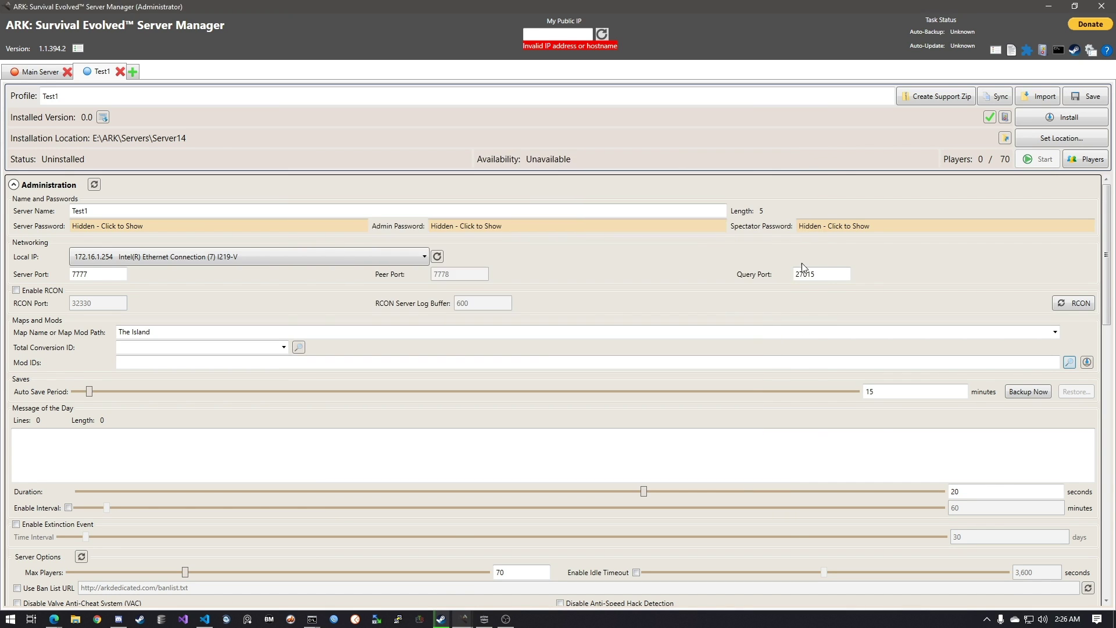
Switch to Steam and copy the ModID from the Resource Stacks workshop page for ARK: Survival Evolved.
{"action": "left_click", "coordinate": [140, 619]}
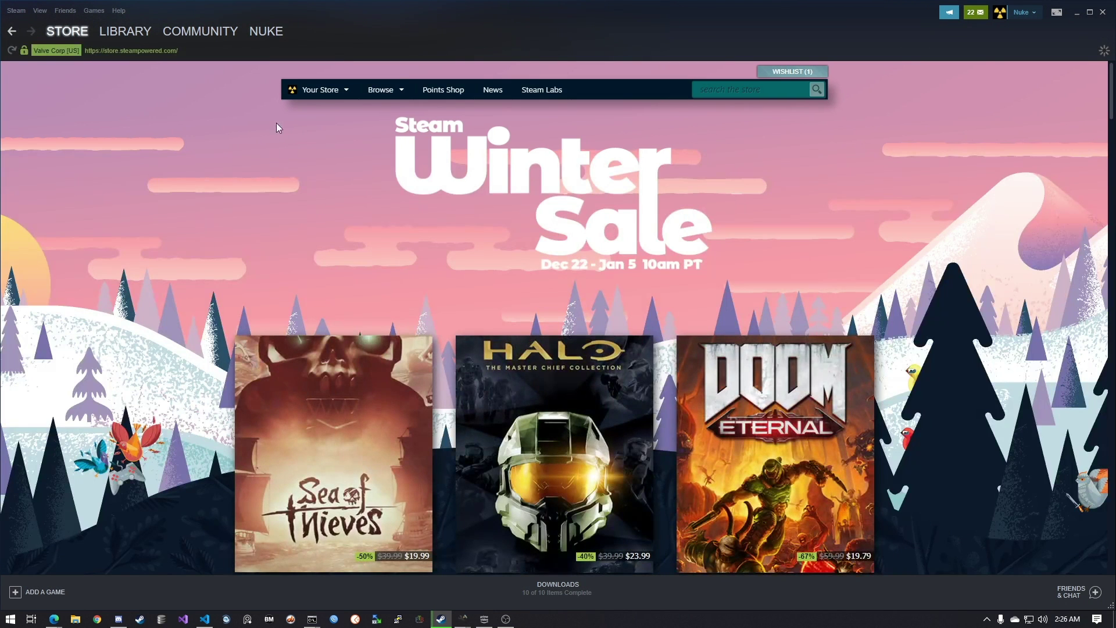
{"action": "left_click", "coordinate": [13, 32]}
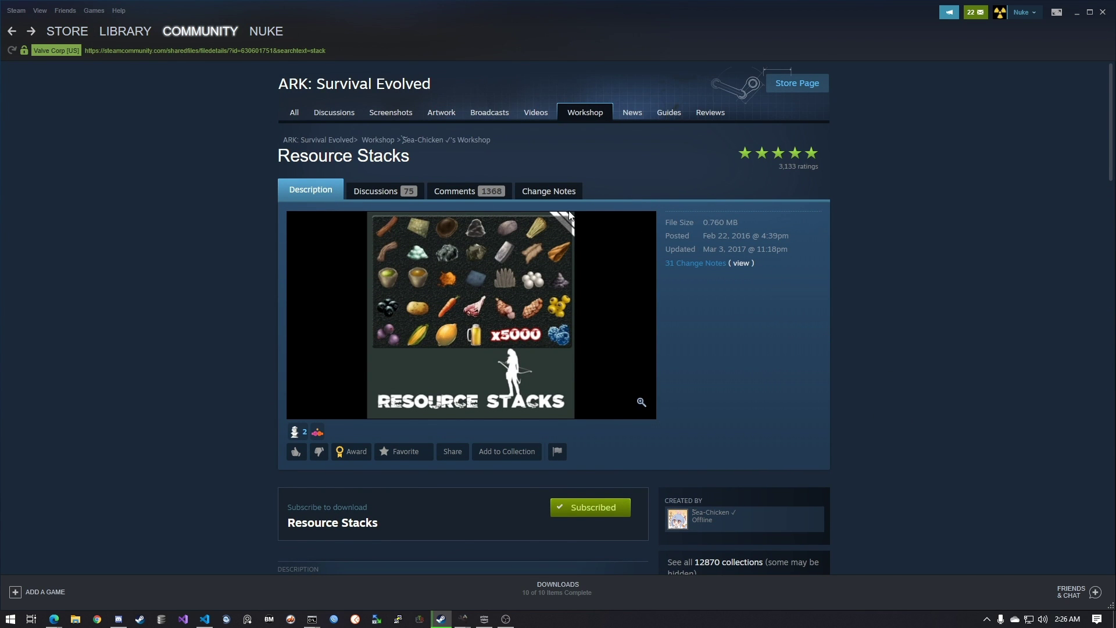
{"action": "scroll", "coordinate": [658, 314], "scroll_direction": "down", "scroll_amount": 10}
{"action": "scroll", "coordinate": [640, 292], "scroll_direction": "down", "scroll_amount": 4}
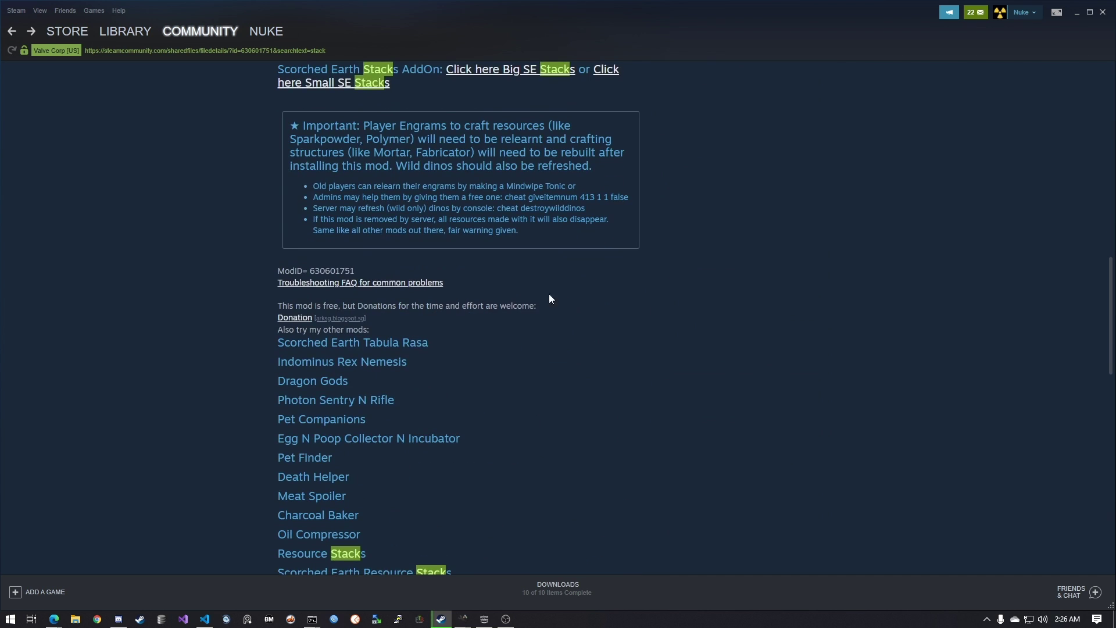
{"action": "left_click_drag", "start_coordinate": [311, 271], "coordinate": [379, 272]}
{"action": "key", "text": "ctrl+c"}
{"action": "left_click", "coordinate": [364, 271]}
Return to ARK Server Manager, enter mod ID 630601751 for Test1 and download the mod.
{"action": "left_click", "coordinate": [1077, 13]}
{"action": "left_click", "coordinate": [198, 360]}
{"action": "key", "text": "ctrl+v"}
{"action": "left_click", "coordinate": [1088, 362]}
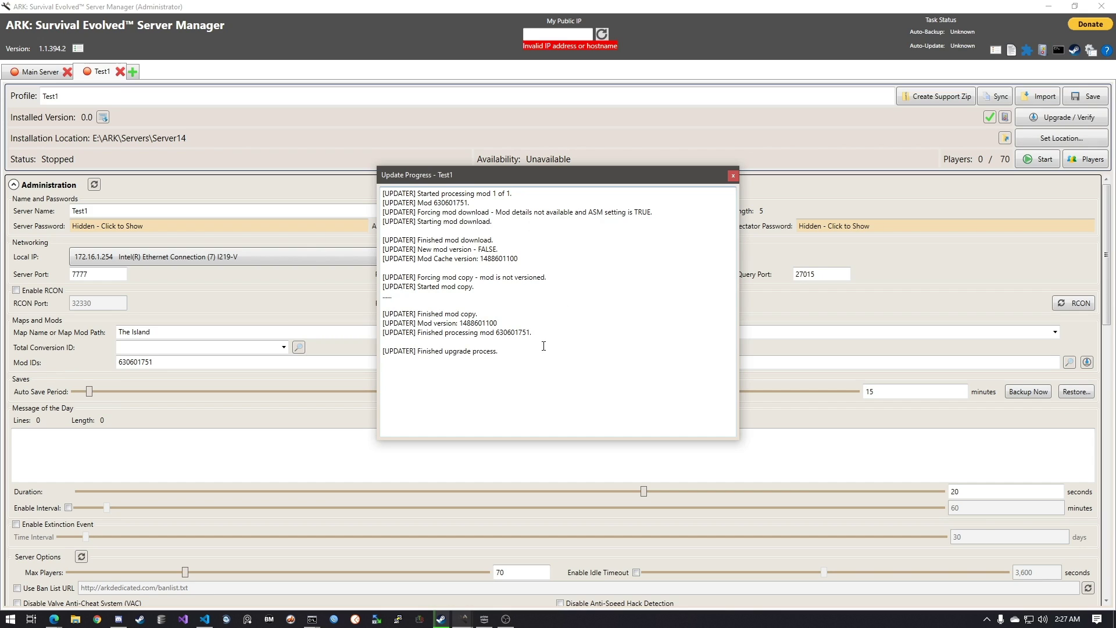
{"action": "left_click", "coordinate": [733, 176]}
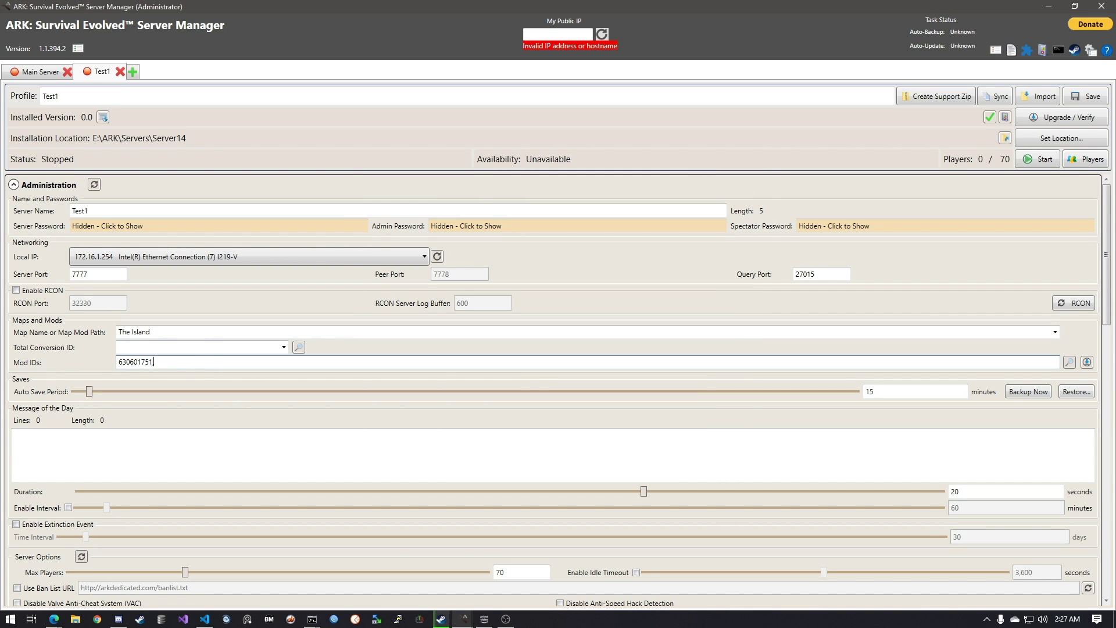
Try adding another mod ID after 630601751, undo it, and rerun the mod download.
{"action": "key", "text": "ctrl+v"}
{"action": "key", "text": "ctrl+z"}
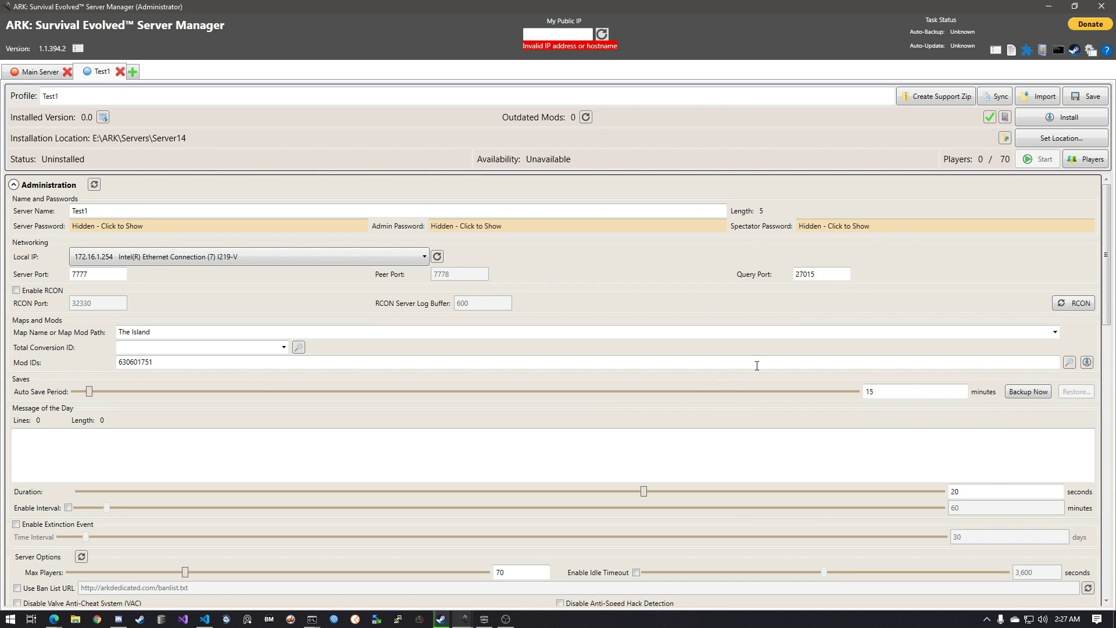
{"action": "left_click", "coordinate": [1088, 362]}
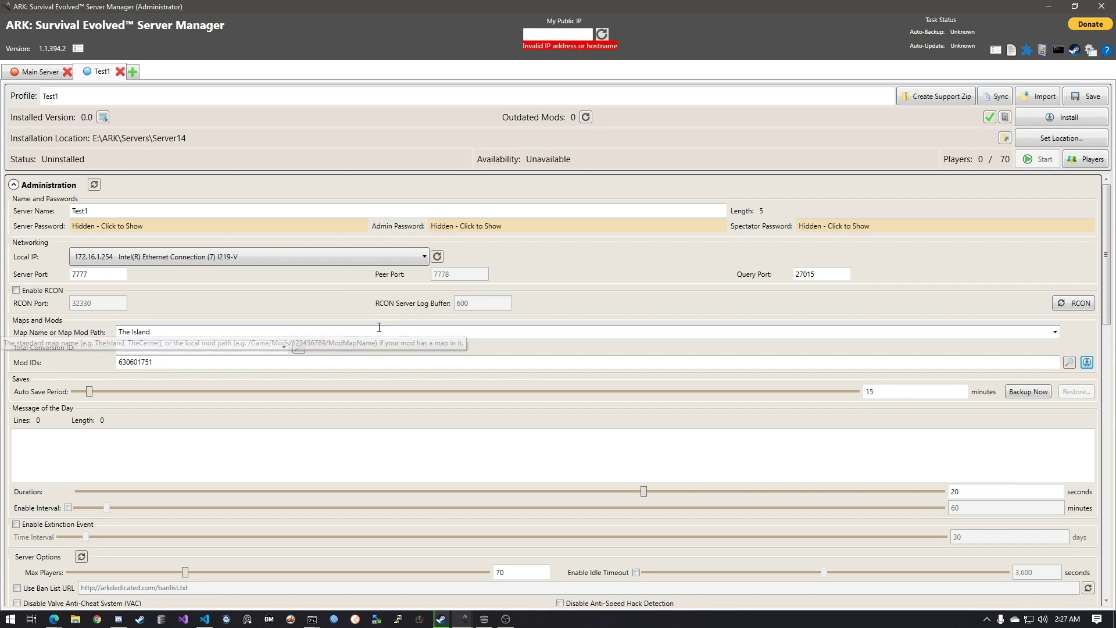
Save the Test1 profile and install its server, bringing the steamcmd.exe window forward to follow the download.
{"action": "left_click", "coordinate": [1083, 96]}
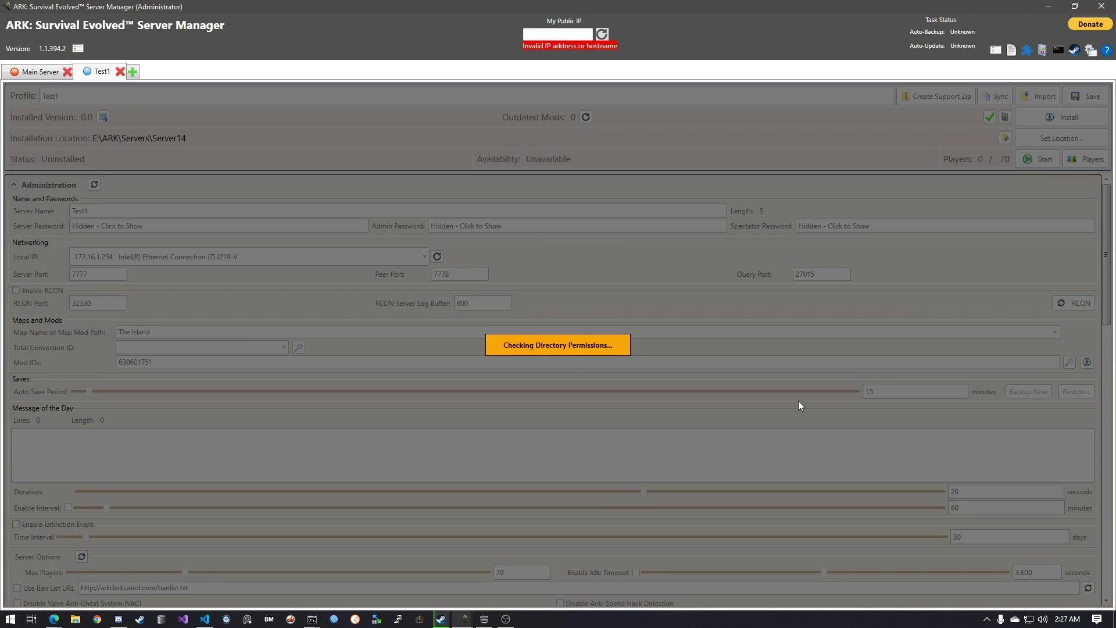
{"action": "left_click", "coordinate": [1058, 114]}
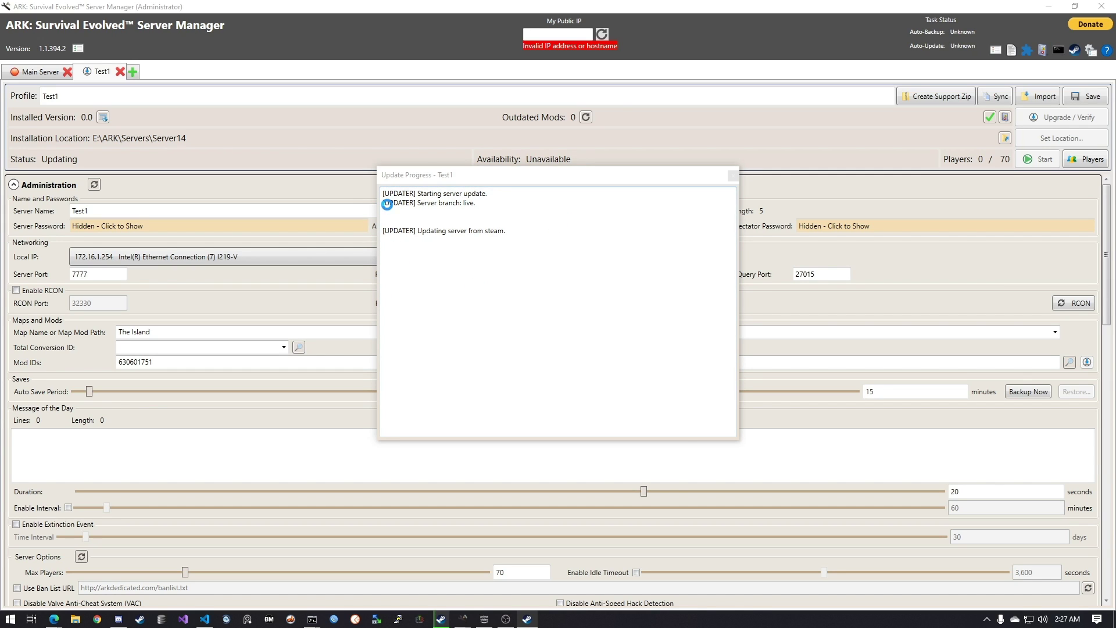
{"action": "mouse_move", "coordinate": [533, 621]}
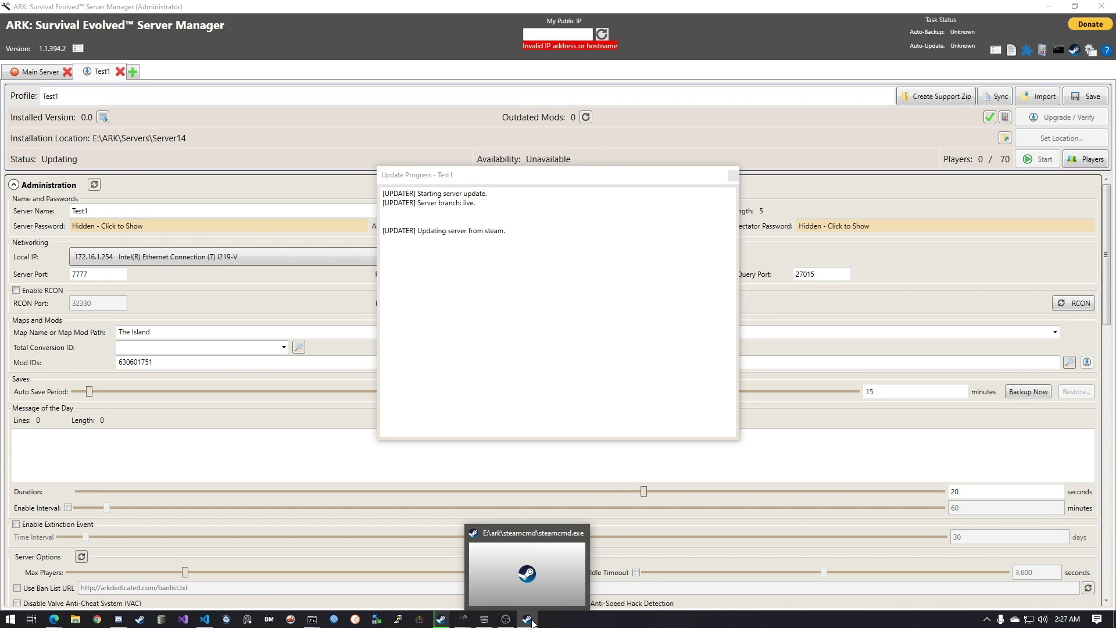
{"action": "left_click", "coordinate": [529, 620]}
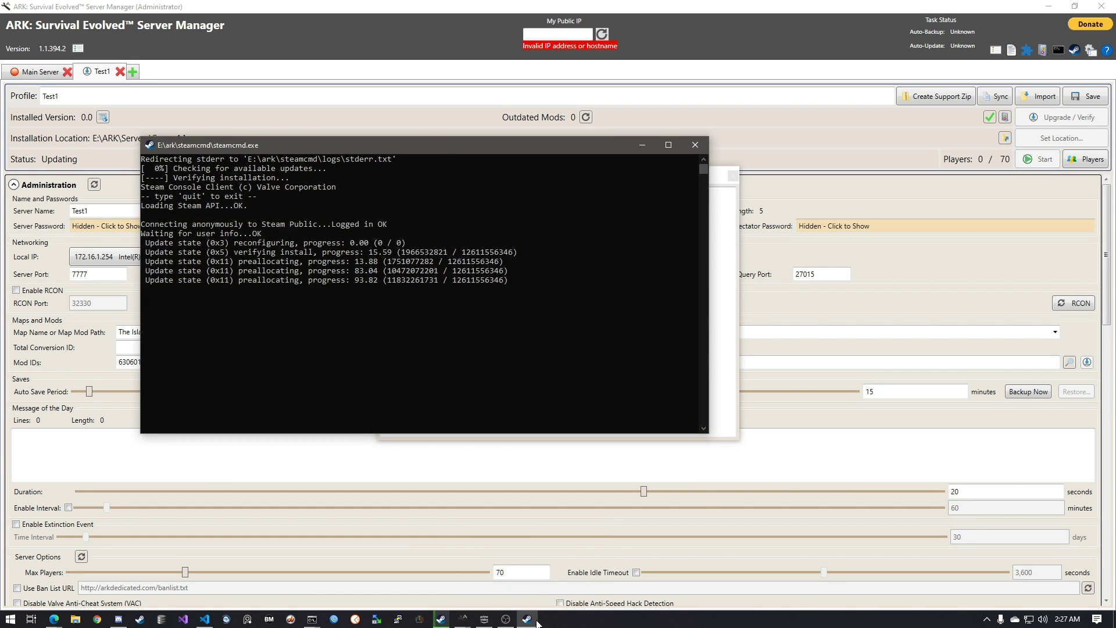
{"action": "left_click_drag", "start_coordinate": [439, 142], "coordinate": [562, 183]}
{"action": "left_click_drag", "start_coordinate": [563, 184], "coordinate": [598, 196]}
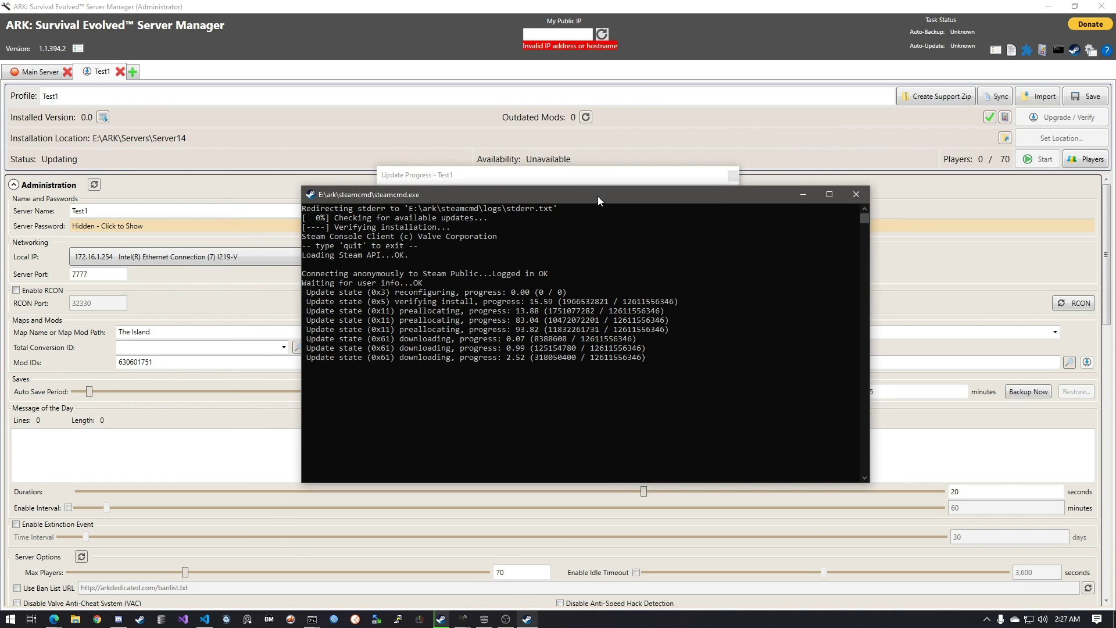
Open a new Microsoft Edge window and minimize it to return to the steamcmd.exe download.
{"action": "left_click_drag", "start_coordinate": [598, 197], "coordinate": [599, 186]}
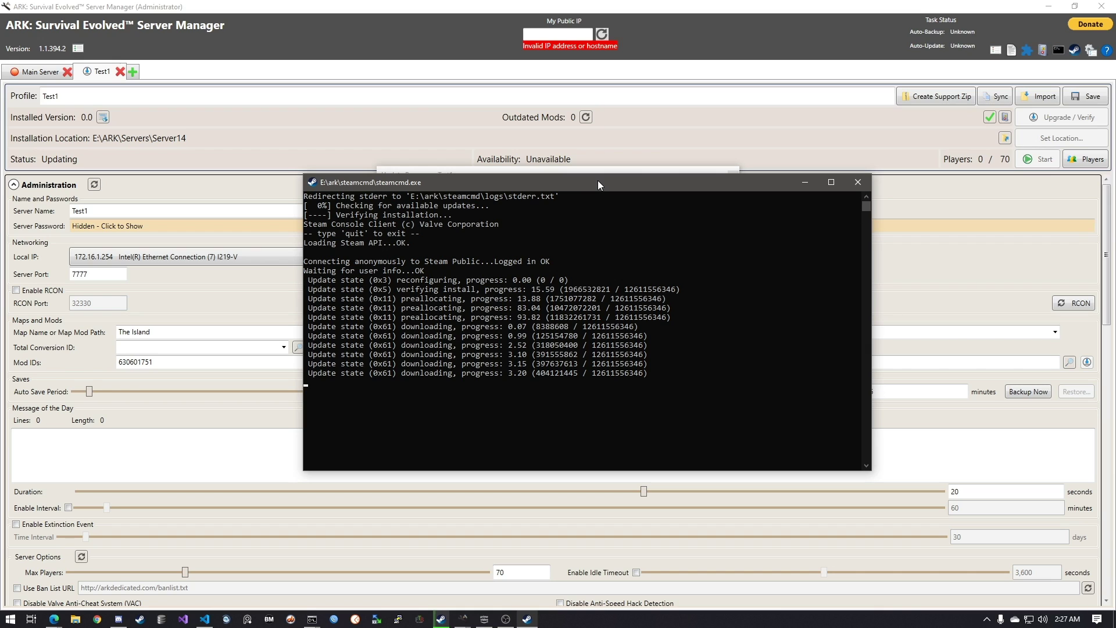
{"action": "left_click_drag", "start_coordinate": [597, 180], "coordinate": [596, 188]}
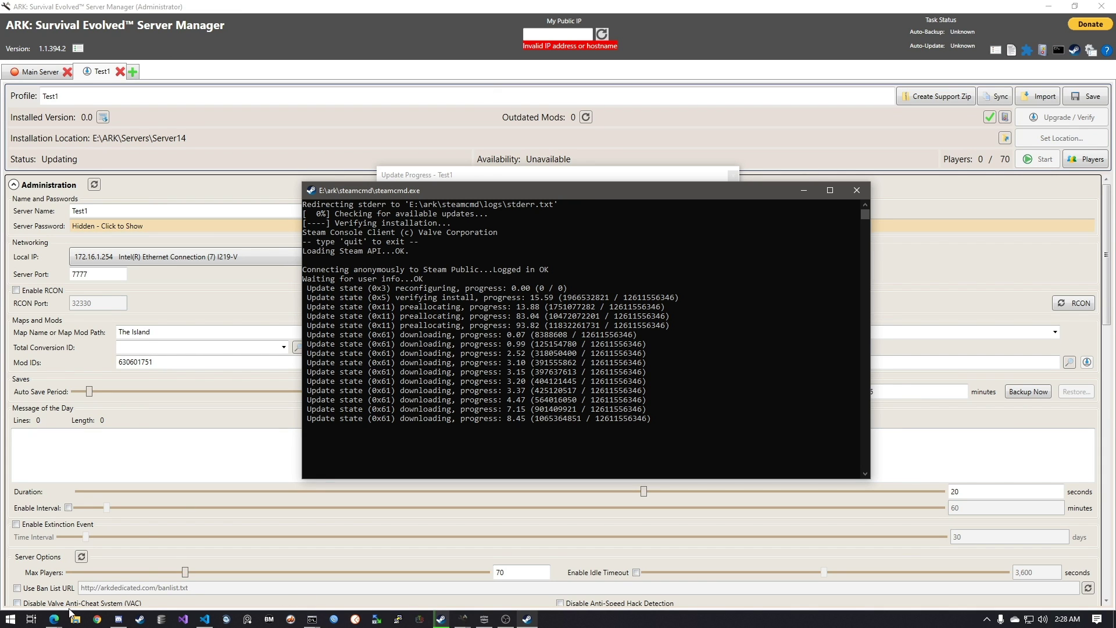
{"action": "right_click", "coordinate": [54, 619]}
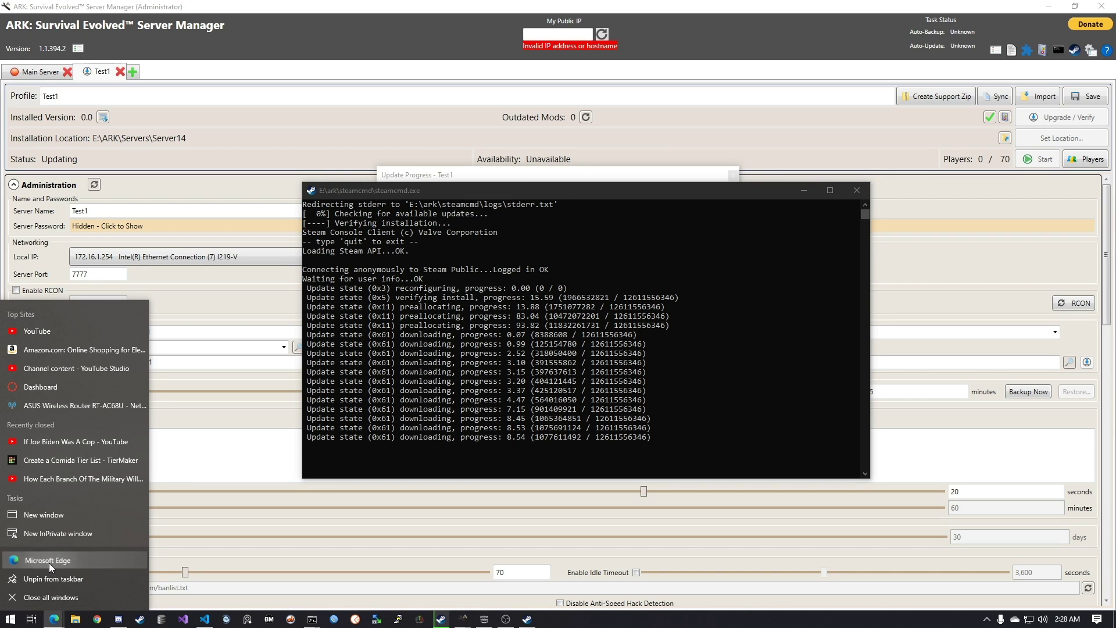
{"action": "left_click", "coordinate": [604, 553]}
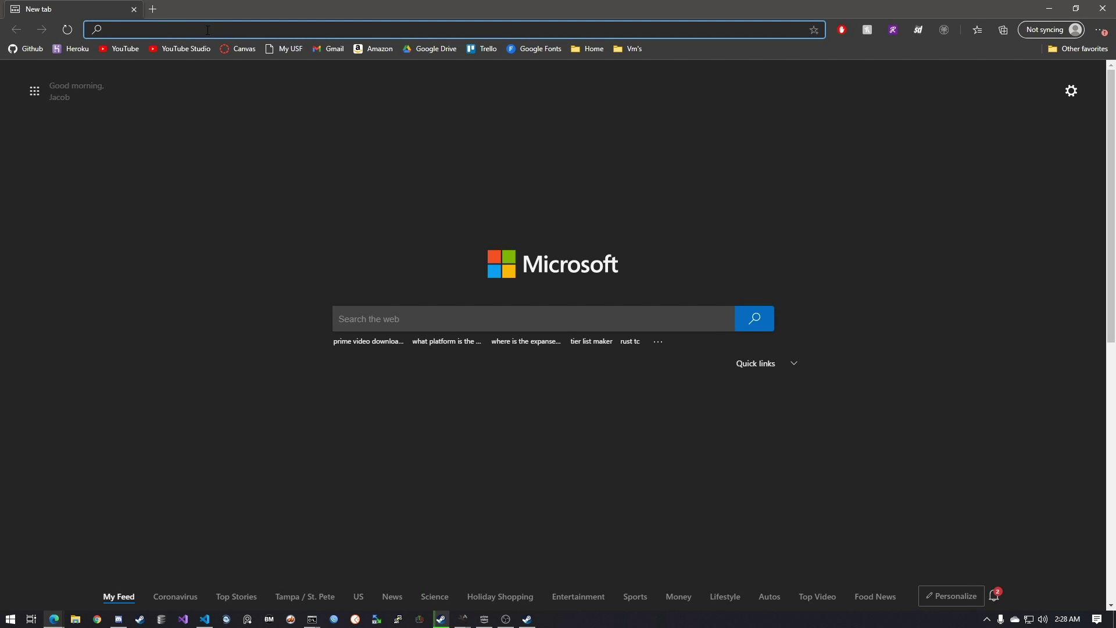
{"action": "left_click", "coordinate": [1049, 10]}
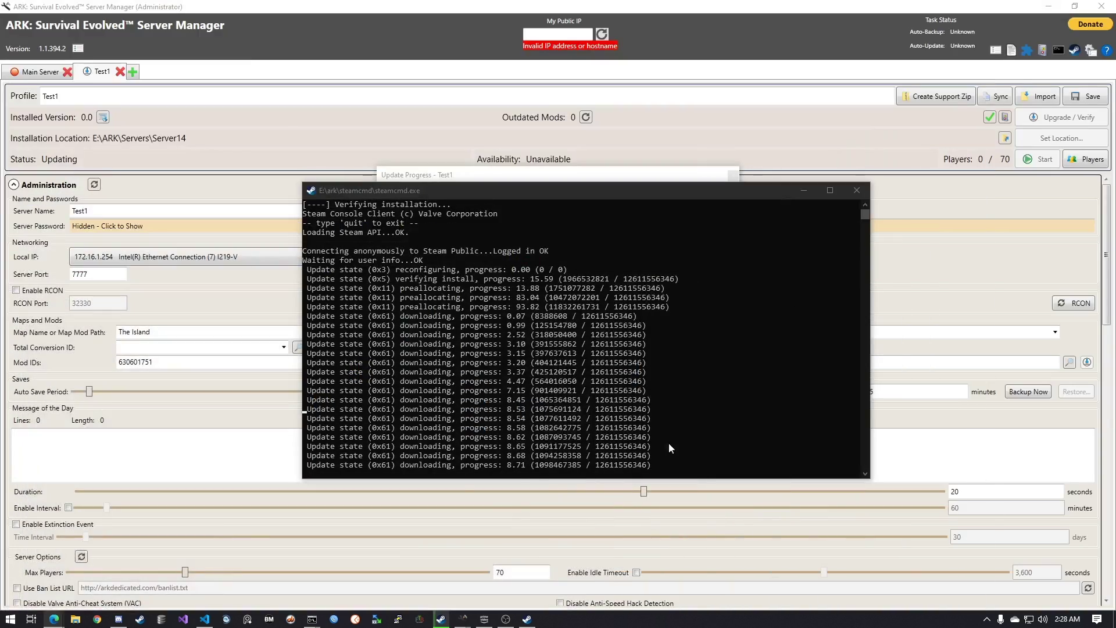
Switch to an open Command Prompt window, clear its output with cls and run ipconfig.
{"action": "mouse_move", "coordinate": [312, 620]}
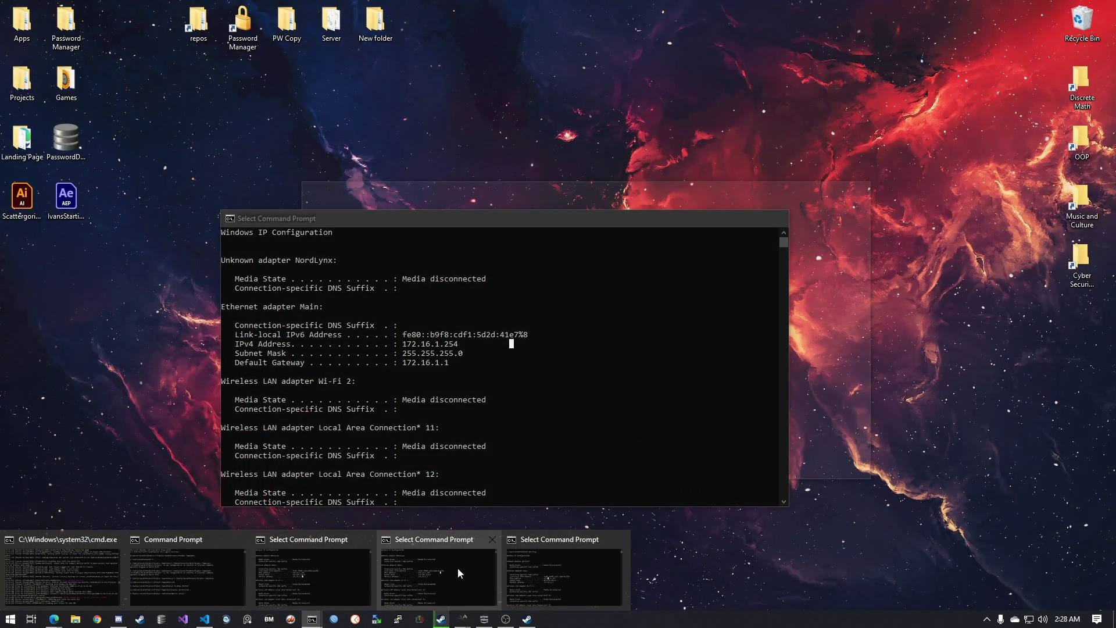
{"action": "left_click", "coordinate": [458, 568]}
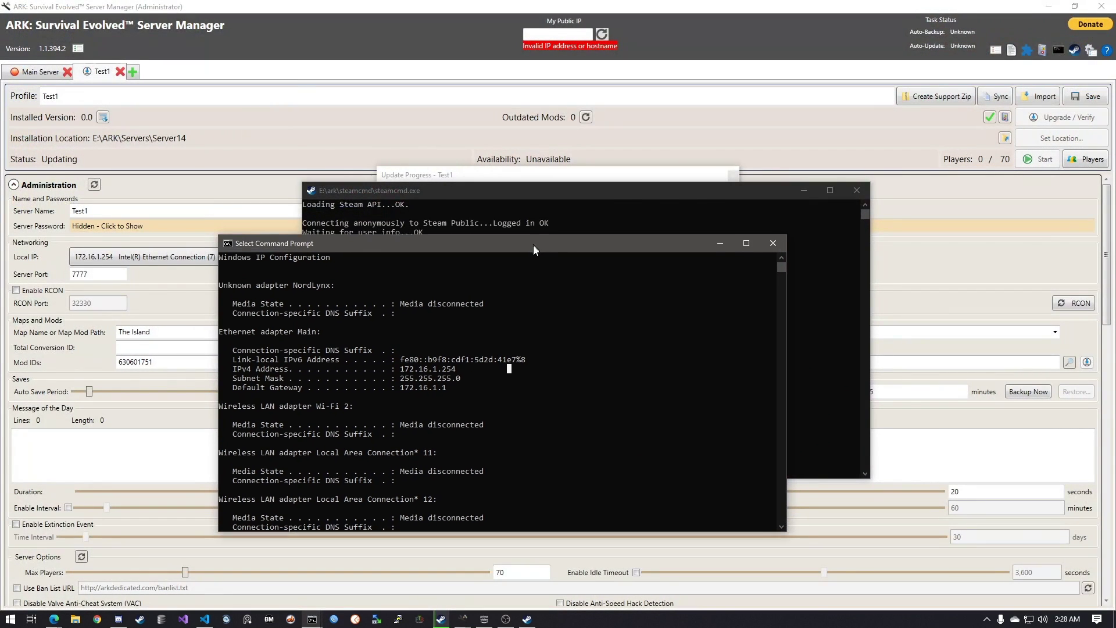
{"action": "key", "text": "Return"}
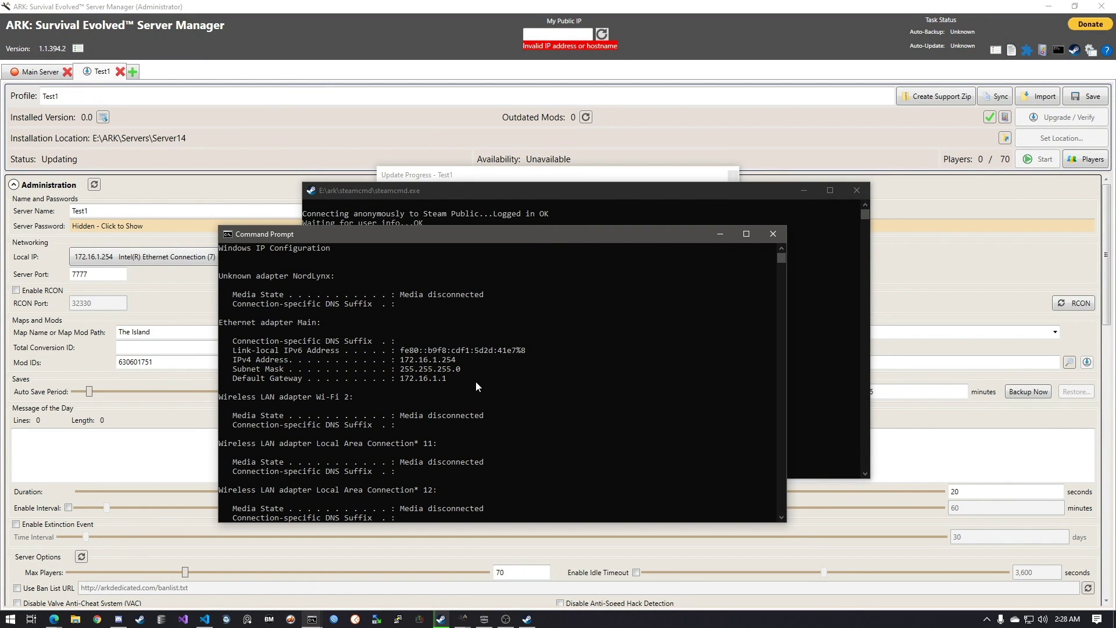
{"action": "type", "text": "cls"}
{"action": "key", "text": "Return"}
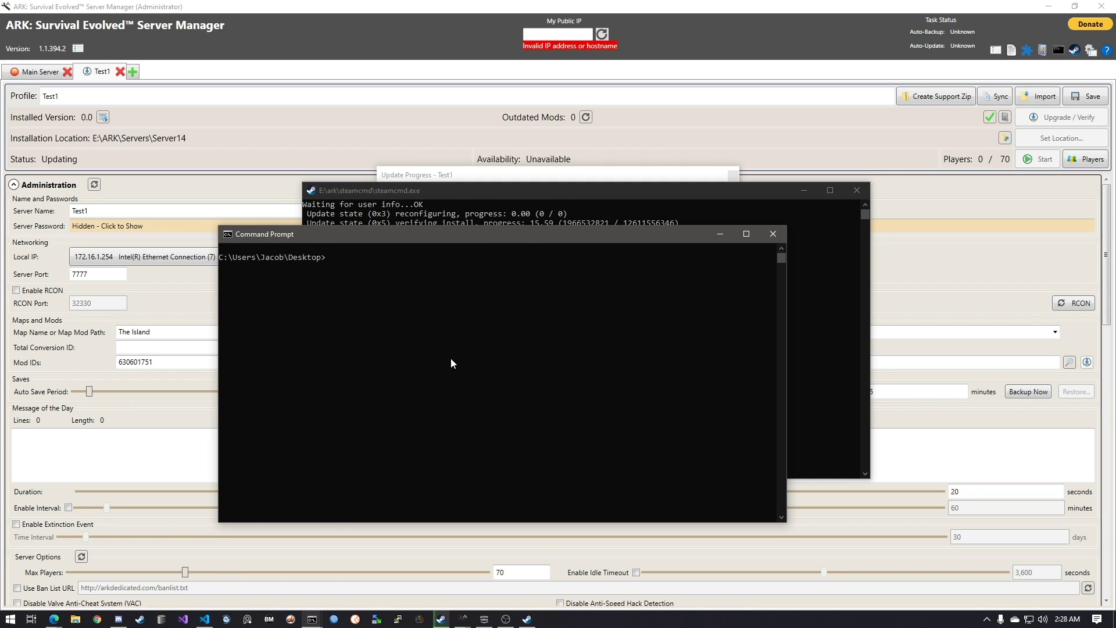
{"action": "type", "text": "ipconfig"}
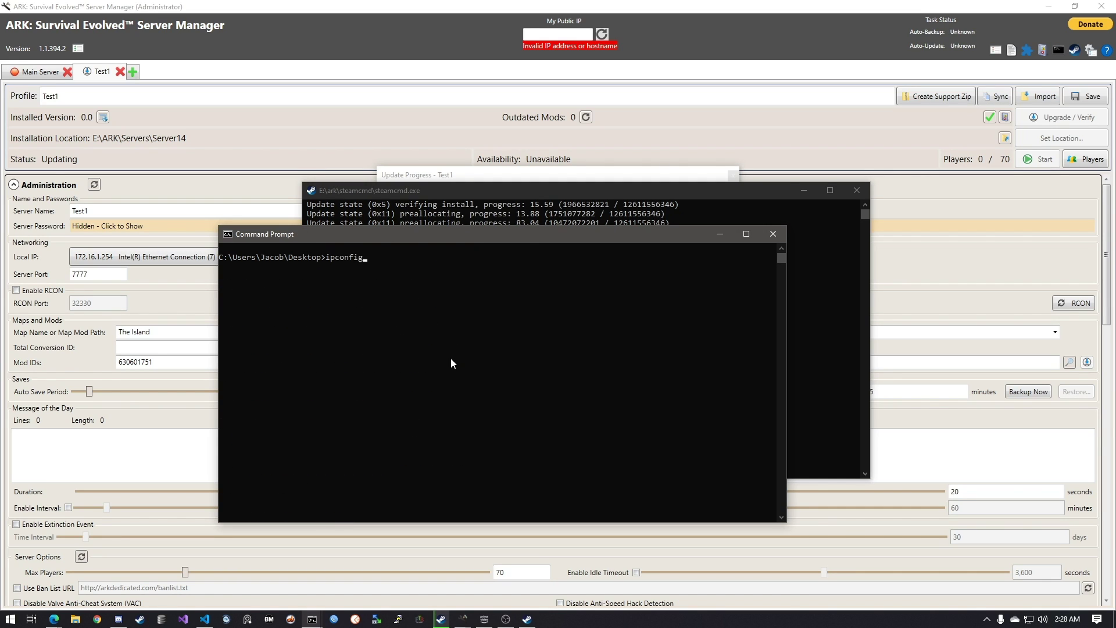
{"action": "key", "text": "Return"}
{"action": "scroll", "coordinate": [383, 332], "scroll_direction": "up", "scroll_amount": 5}
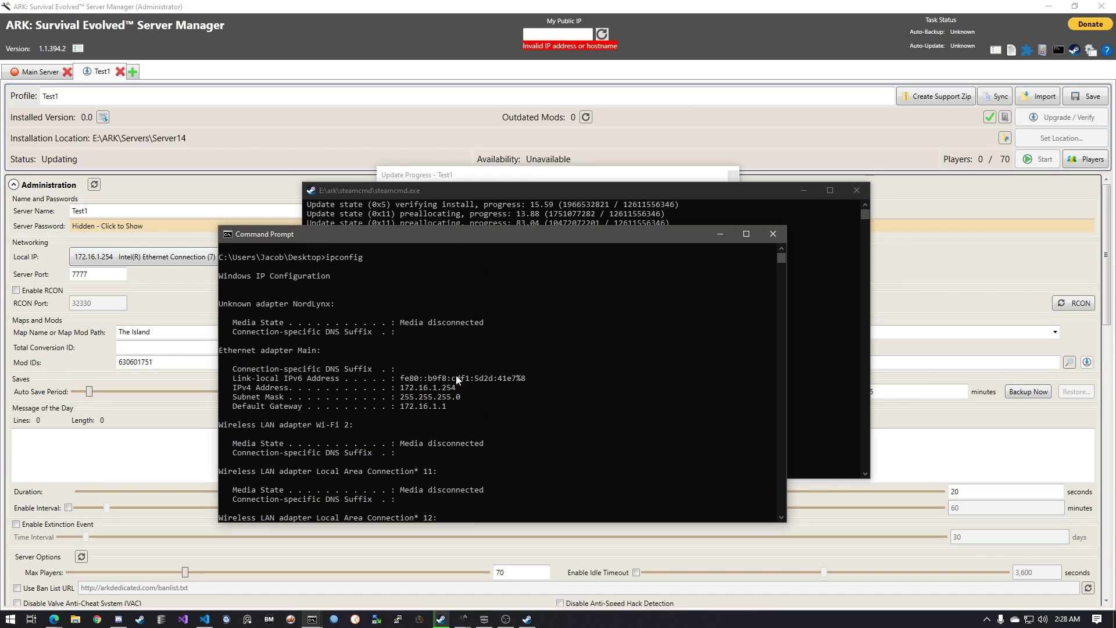
Look up the IPv4 address and default gateway of Ethernet adapter Main, copy the gateway and minimize Command Prompt.
{"action": "left_click_drag", "start_coordinate": [400, 387], "coordinate": [464, 392]}
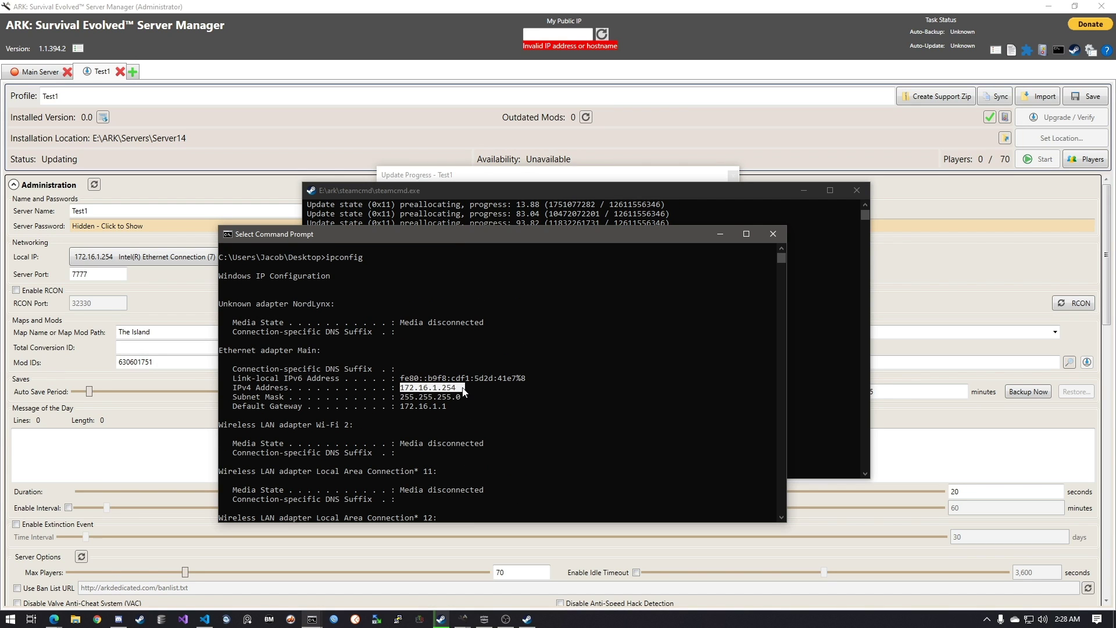
{"action": "left_click", "coordinate": [445, 415]}
{"action": "left_click_drag", "start_coordinate": [399, 407], "coordinate": [447, 407]}
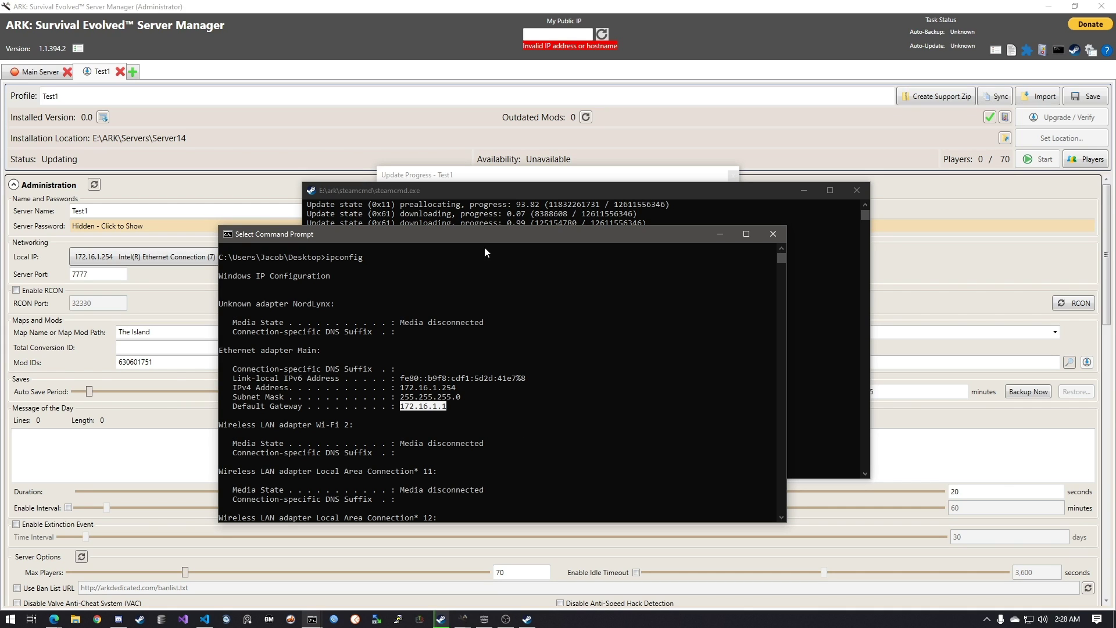
{"action": "left_click_drag", "start_coordinate": [508, 238], "coordinate": [521, 217]}
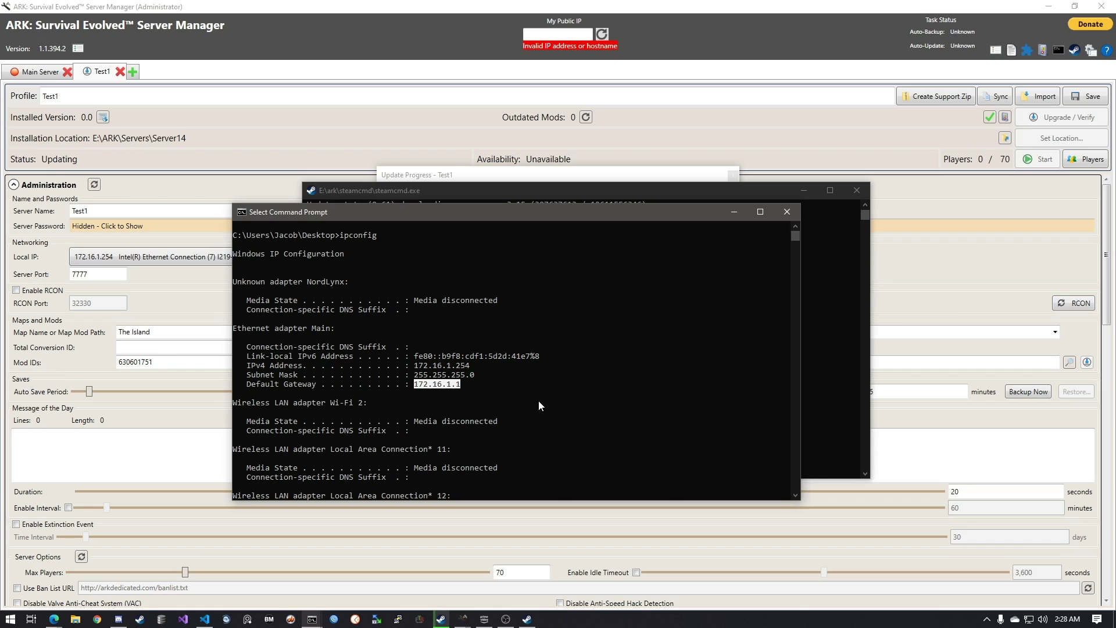
{"action": "key", "text": "ctrl+c"}
{"action": "left_click", "coordinate": [734, 211]}
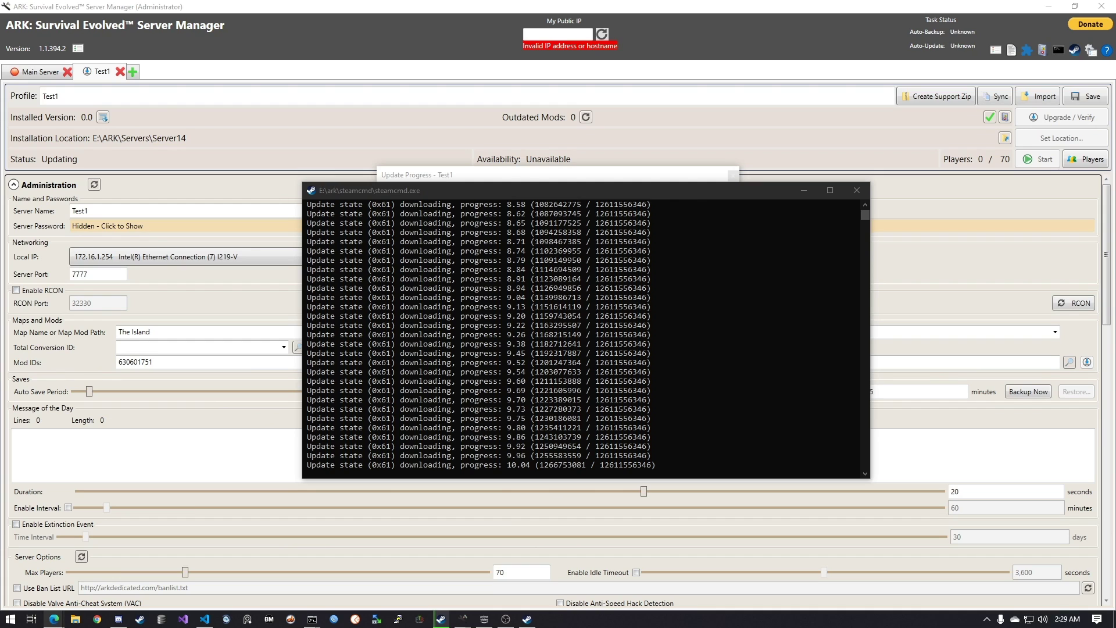
Switch to Microsoft Edge, load the router page at router.asus.com and review its WAN Virtual Server / Port Forwarding list.
{"action": "key", "text": "alt+Tab"}
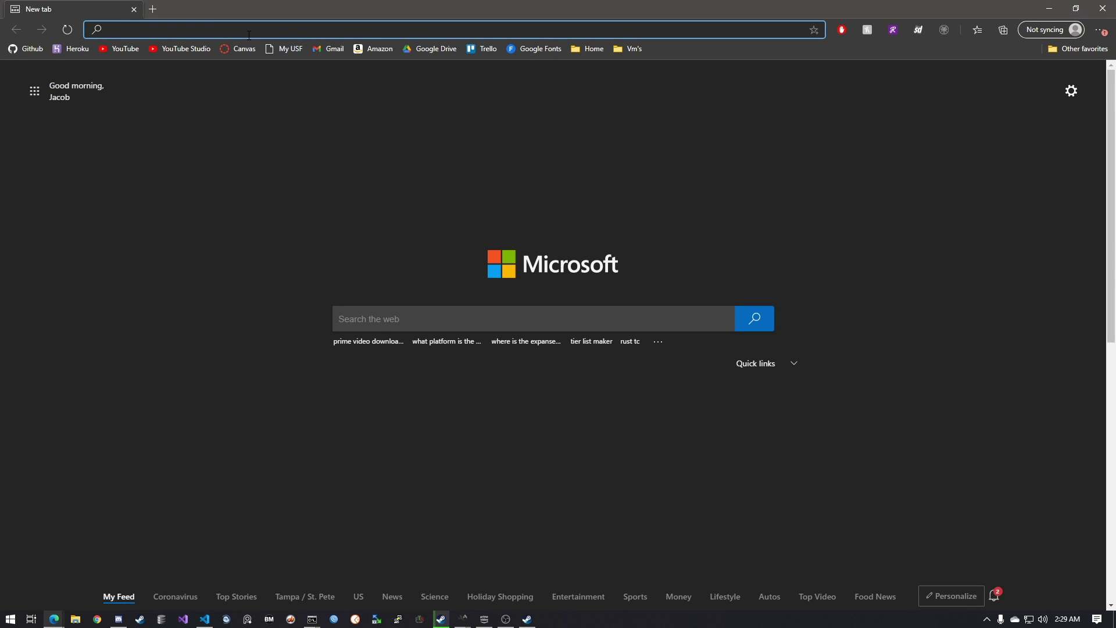
{"action": "type", "text": "192.168.1.1"}
{"action": "key", "text": "Return"}
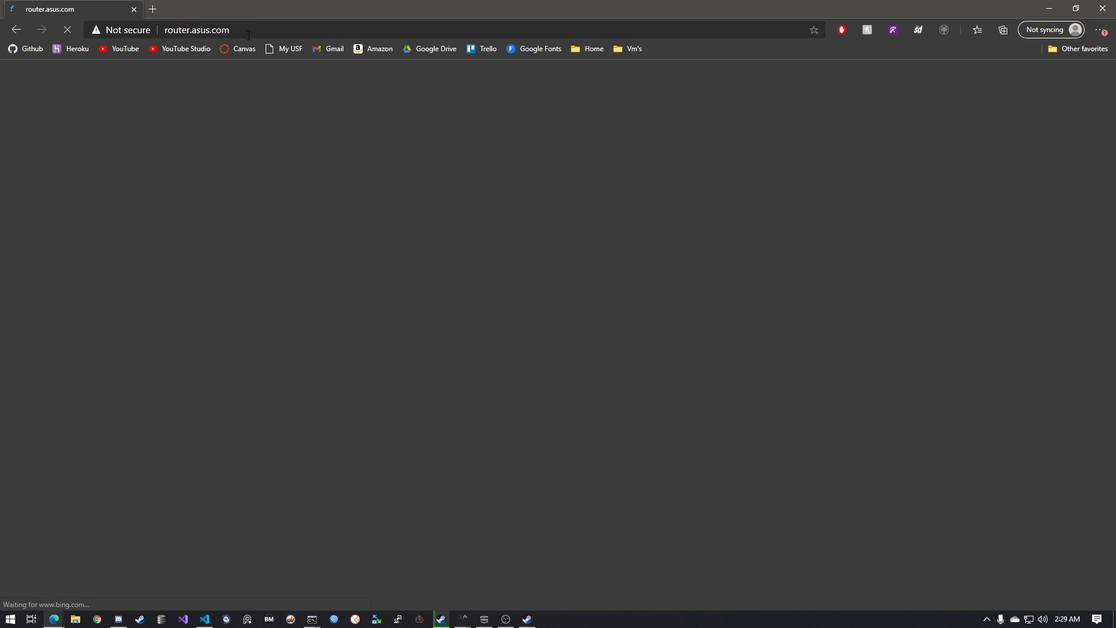
{"action": "key", "text": "alt+Tab"}
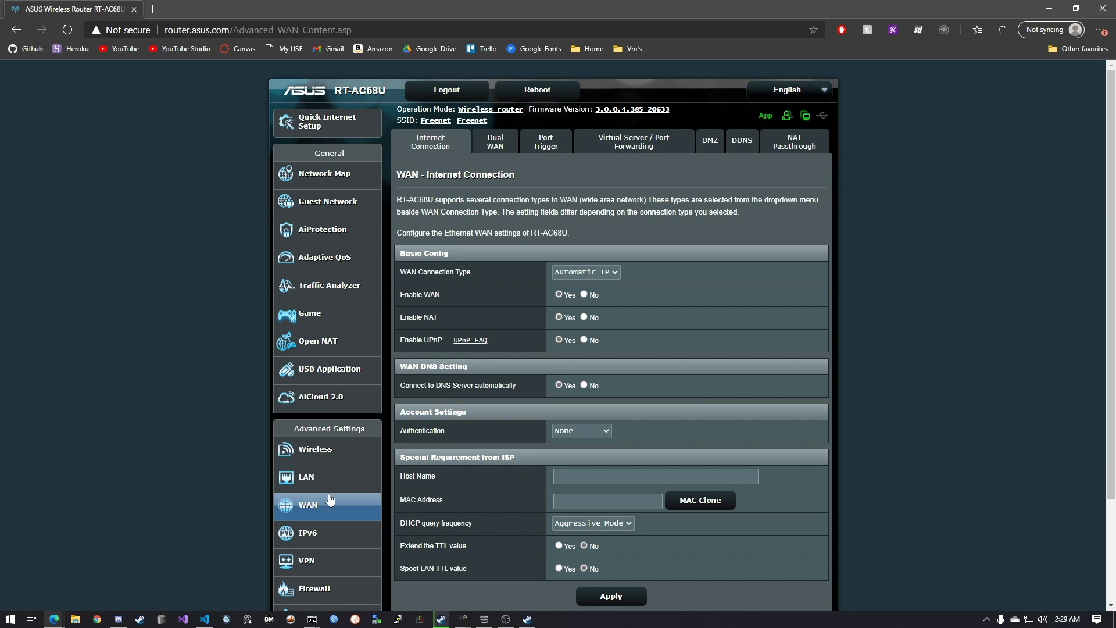
{"action": "left_click", "coordinate": [643, 148]}
{"action": "scroll", "coordinate": [675, 239], "scroll_direction": "down", "scroll_amount": 2}
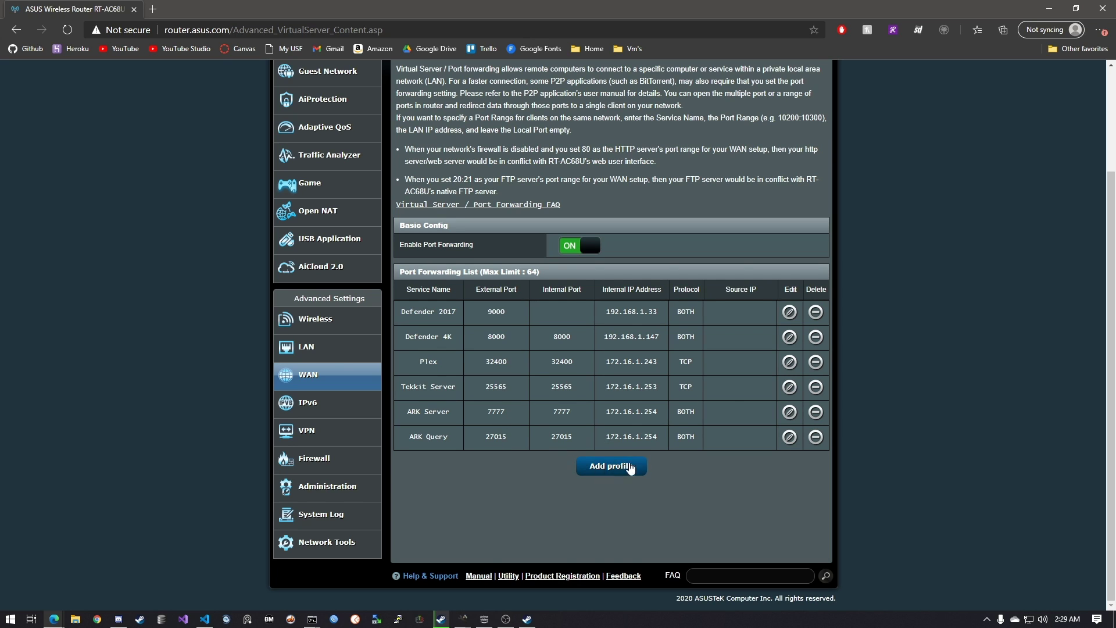
{"action": "scroll", "coordinate": [673, 410], "scroll_direction": "up", "scroll_amount": 2}
Start a new port forwarding profile with external port 7777 and internal port 7777.
{"action": "left_click", "coordinate": [611, 549]}
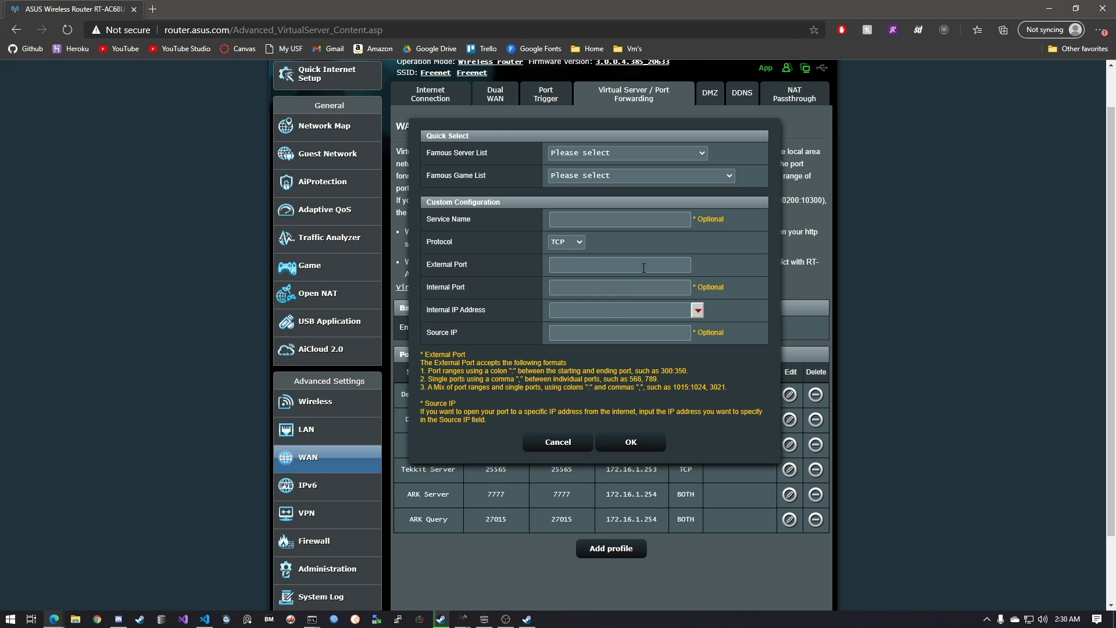
{"action": "left_click", "coordinate": [578, 265]}
{"action": "left_click", "coordinate": [584, 285]}
{"action": "left_click", "coordinate": [584, 264]}
{"action": "type", "text": "7777"}
{"action": "left_click", "coordinate": [581, 287]}
{"action": "type", "text": "7777"}
{"action": "left_click", "coordinate": [567, 309]}
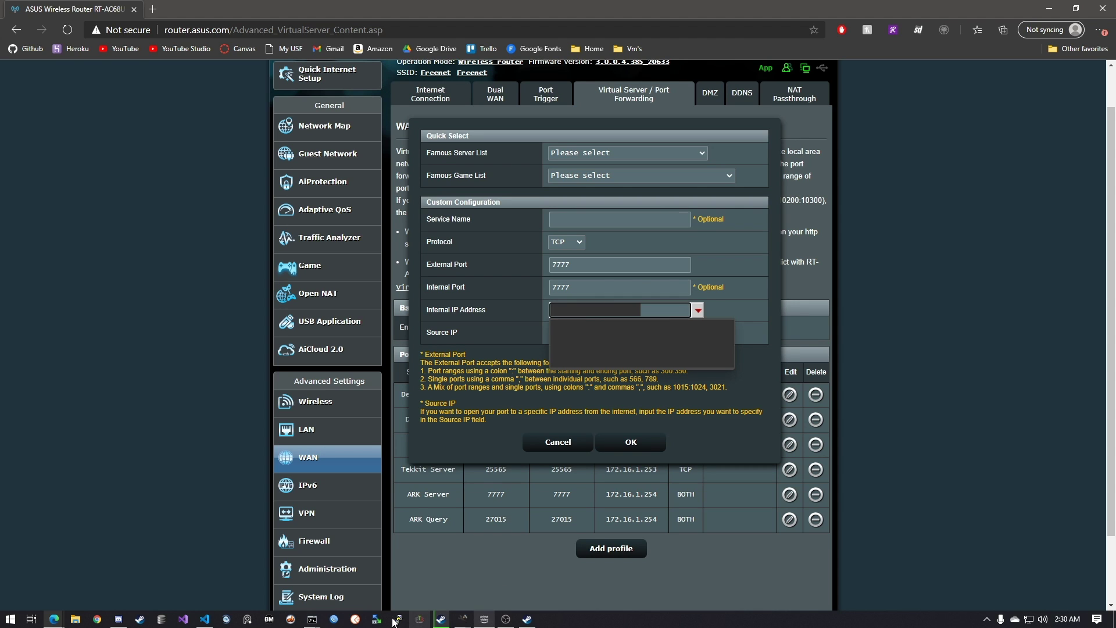
Check the computer's IPv4 address in Command Prompt for the Internal IP Address field and cancel the new forwarding profile.
{"action": "mouse_move", "coordinate": [312, 621]}
{"action": "left_click", "coordinate": [319, 584]}
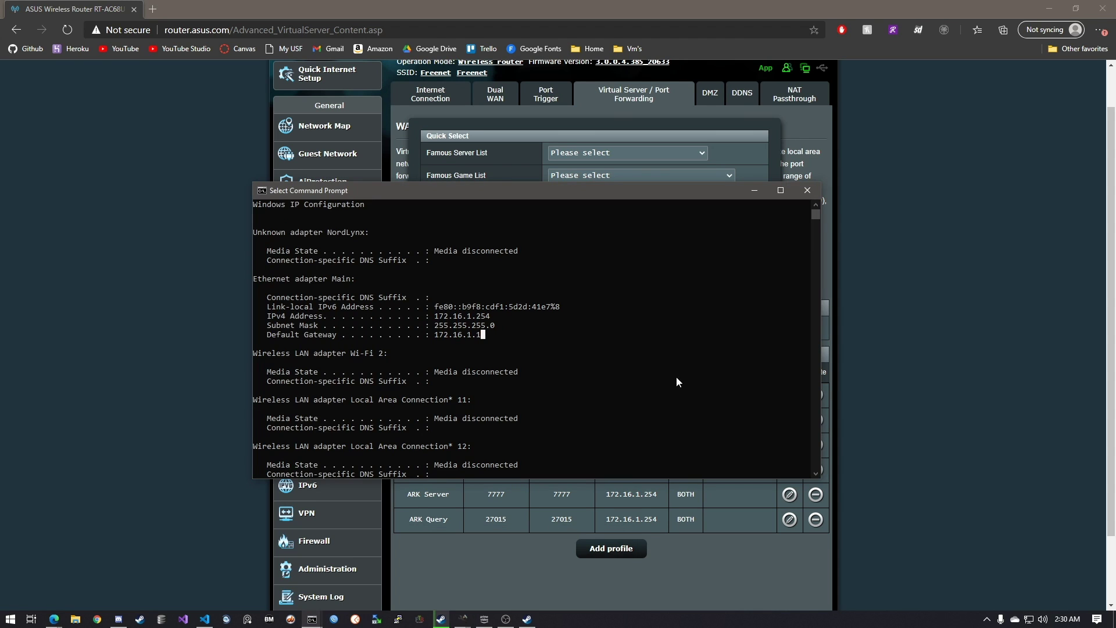
{"action": "left_click_drag", "start_coordinate": [436, 316], "coordinate": [490, 317]}
{"action": "left_click", "coordinate": [503, 343]}
{"action": "left_click", "coordinate": [755, 192]}
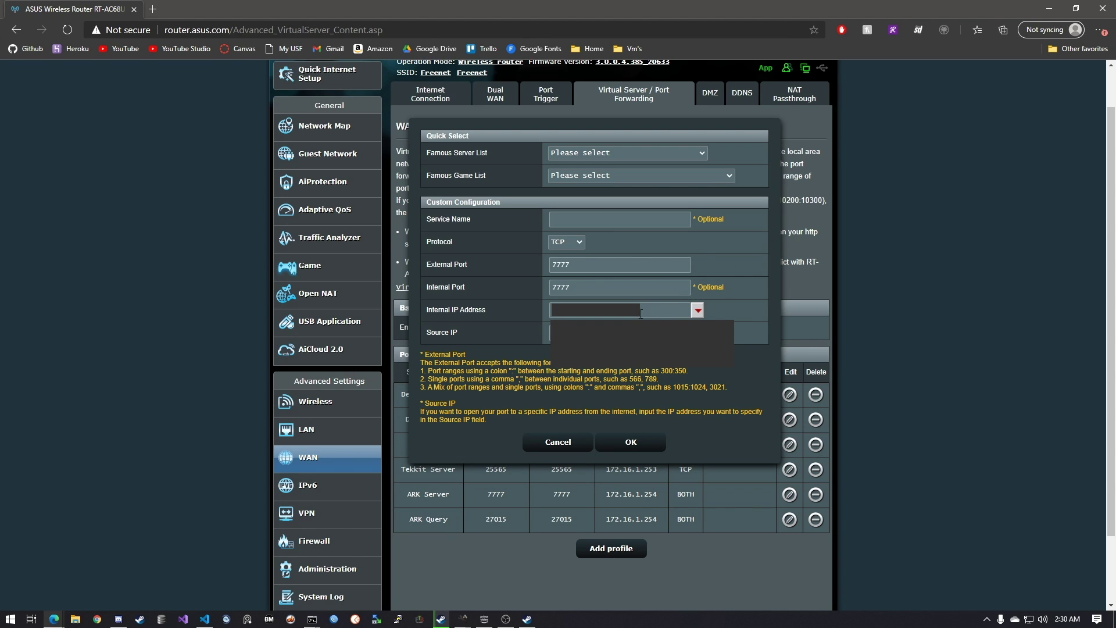
{"action": "left_click", "coordinate": [580, 451]}
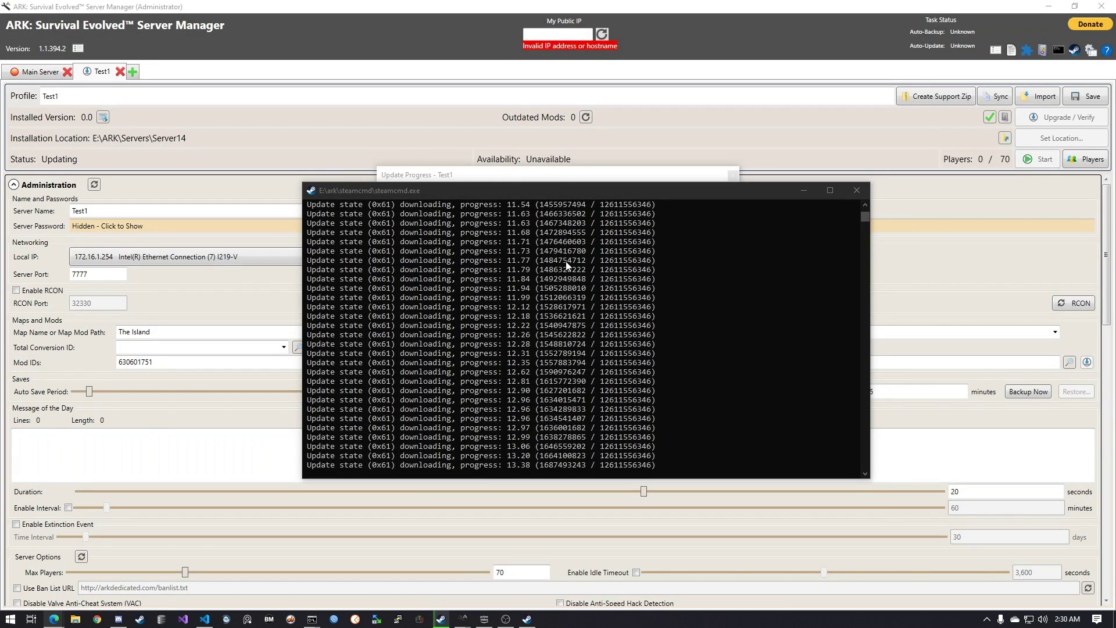
Return to ARK Server Manager, review the mod and upgrade entries in Test1's update log and close the progress window.
{"action": "left_click_drag", "start_coordinate": [583, 187], "coordinate": [576, 166]}
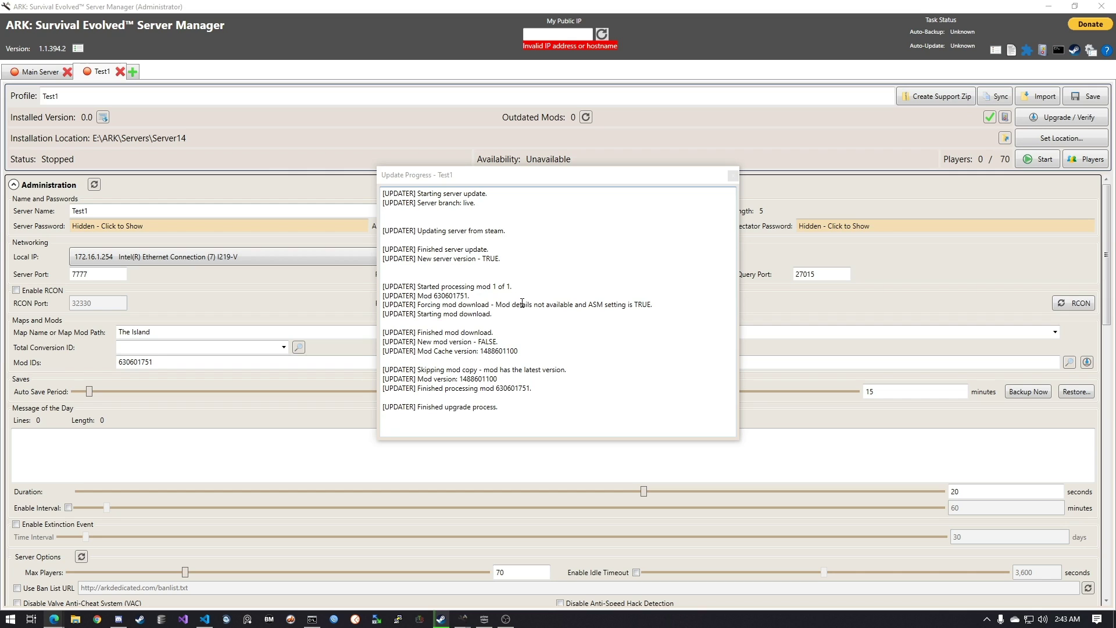
{"action": "left_click_drag", "start_coordinate": [386, 283], "coordinate": [558, 391]}
{"action": "left_click", "coordinate": [558, 390]}
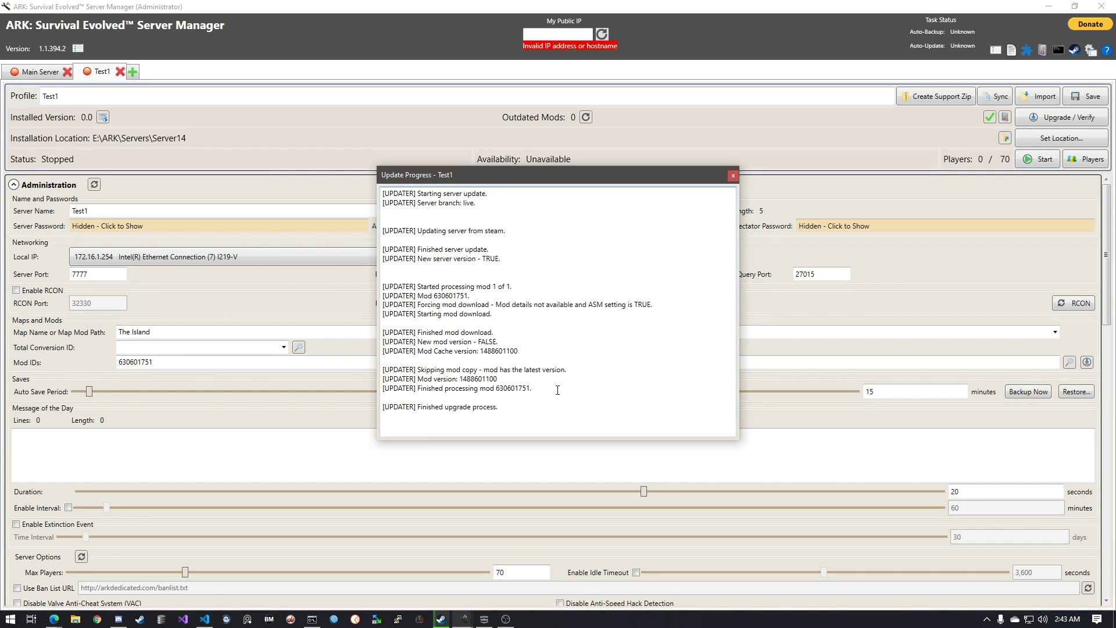
{"action": "left_click_drag", "start_coordinate": [429, 407], "coordinate": [520, 409]}
{"action": "left_click", "coordinate": [520, 410]}
{"action": "left_click", "coordinate": [733, 177]}
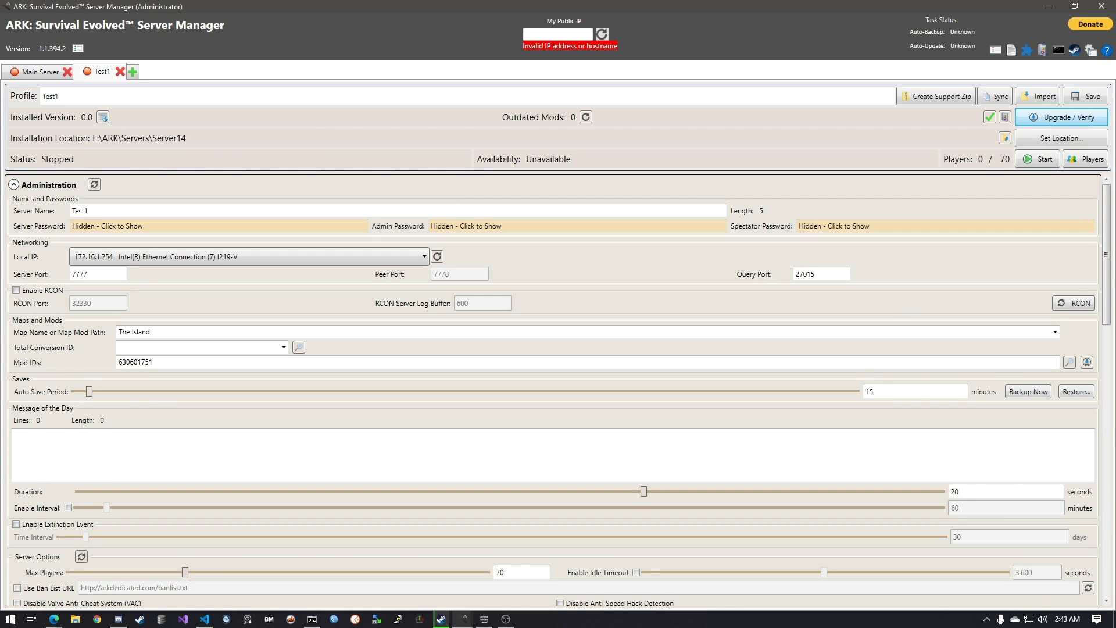
Start the Test1 server, continuing past the profile validation warning, and reposition its ShooterGameServer.exe console.
{"action": "left_click", "coordinate": [1039, 165]}
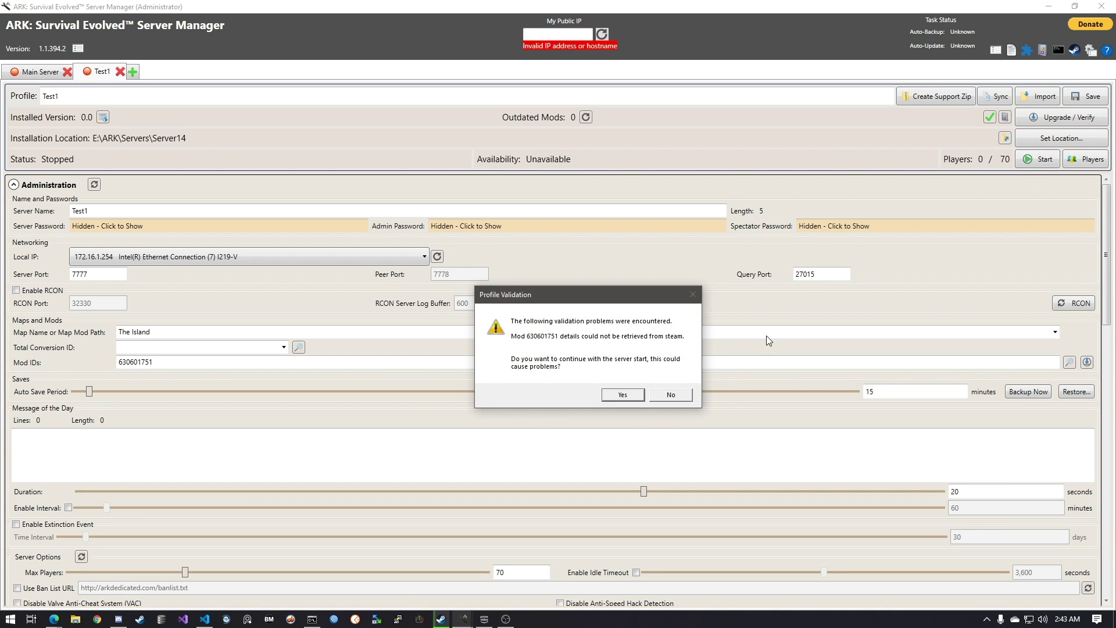
{"action": "left_click_drag", "start_coordinate": [601, 298], "coordinate": [539, 265]}
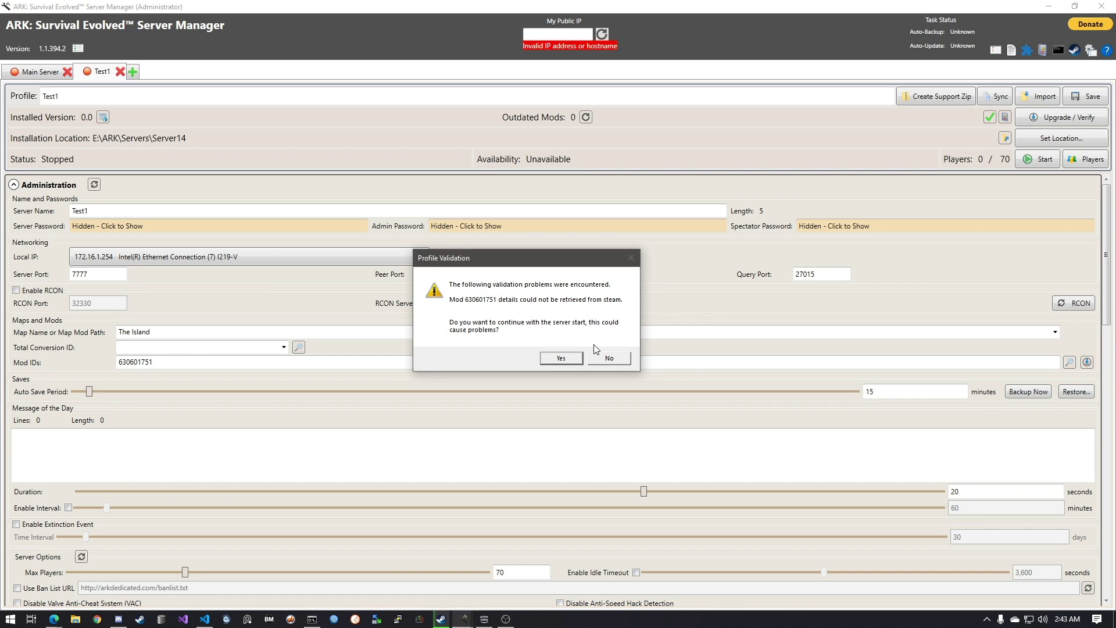
{"action": "left_click", "coordinate": [561, 359]}
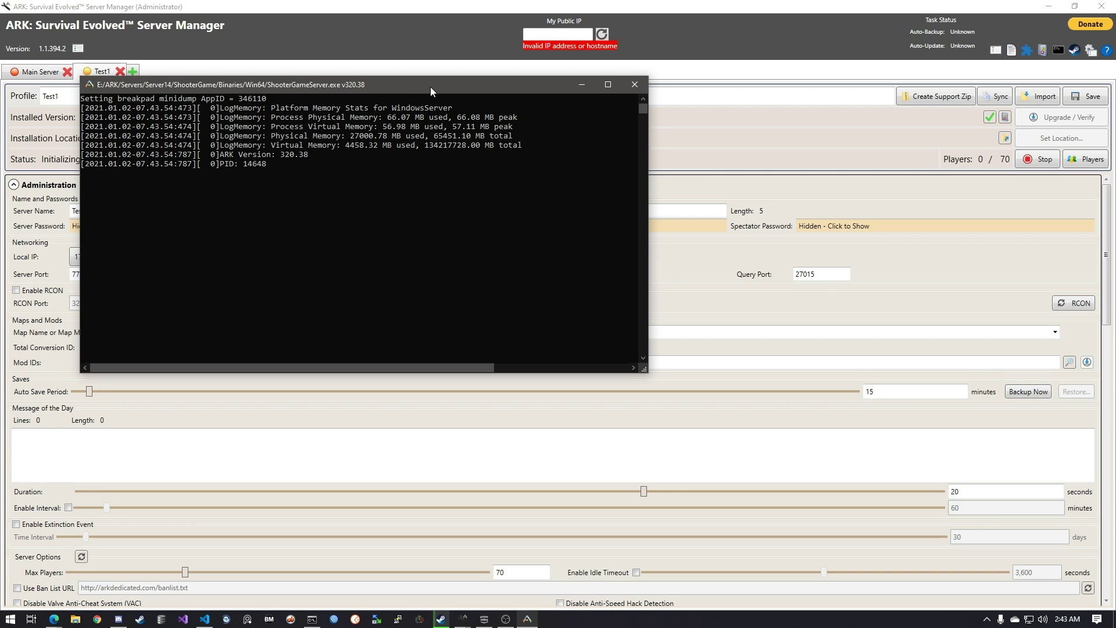
{"action": "left_click_drag", "start_coordinate": [419, 87], "coordinate": [582, 121]}
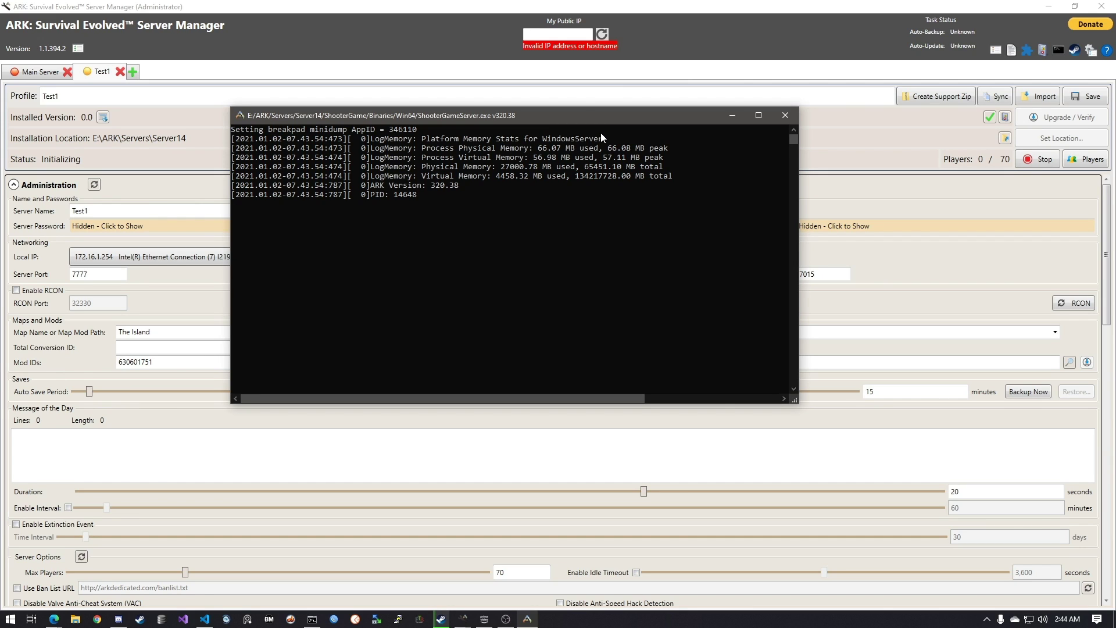
{"action": "left_click_drag", "start_coordinate": [529, 118], "coordinate": [588, 129]}
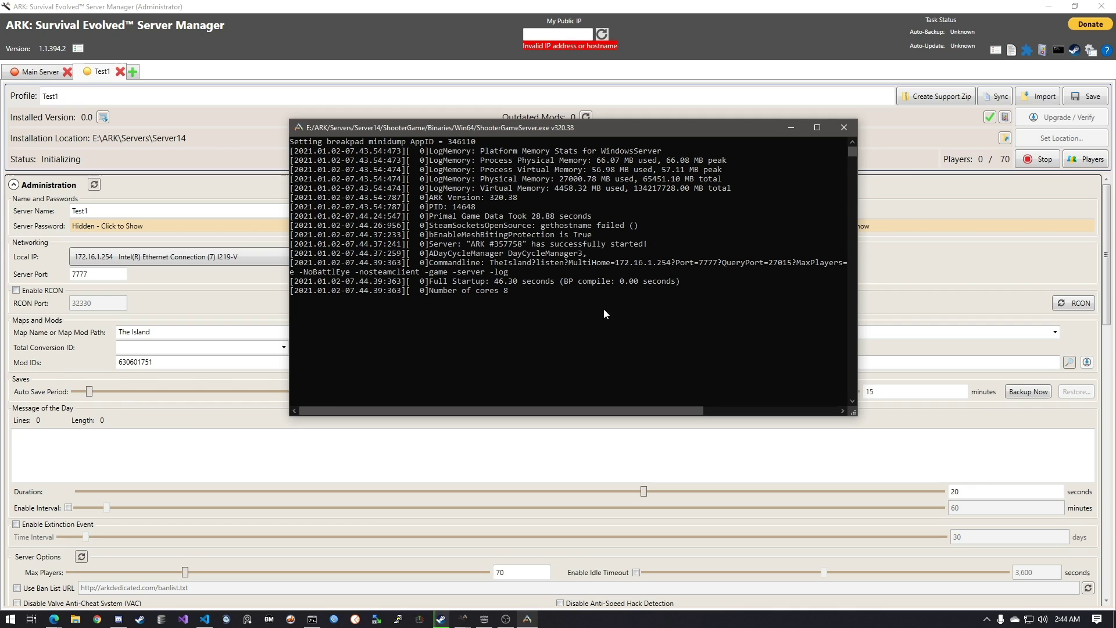
Move the ShooterGameServer.exe console to check Test1's status and close the console to stop the server.
{"action": "left_click_drag", "start_coordinate": [525, 126], "coordinate": [455, 191]}
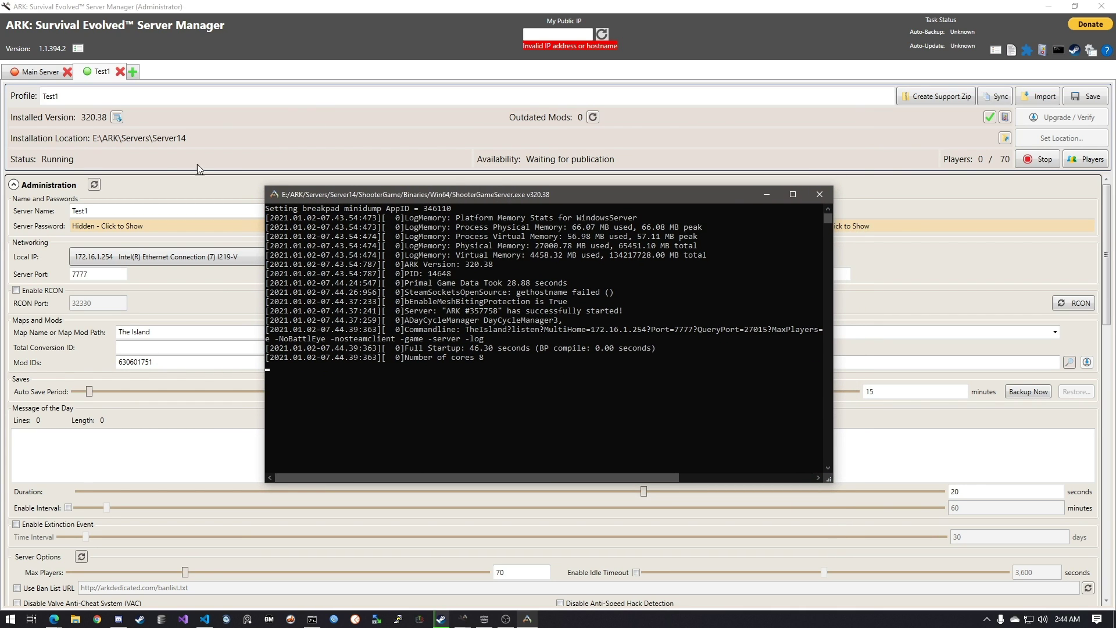
{"action": "left_click_drag", "start_coordinate": [471, 197], "coordinate": [461, 223]}
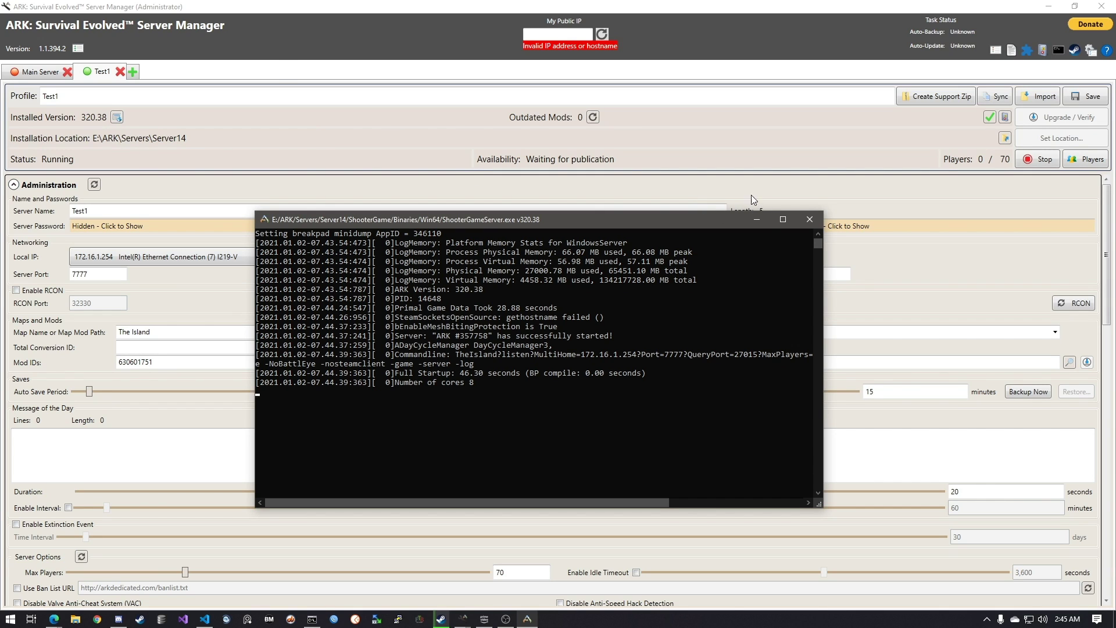
{"action": "left_click", "coordinate": [821, 228]}
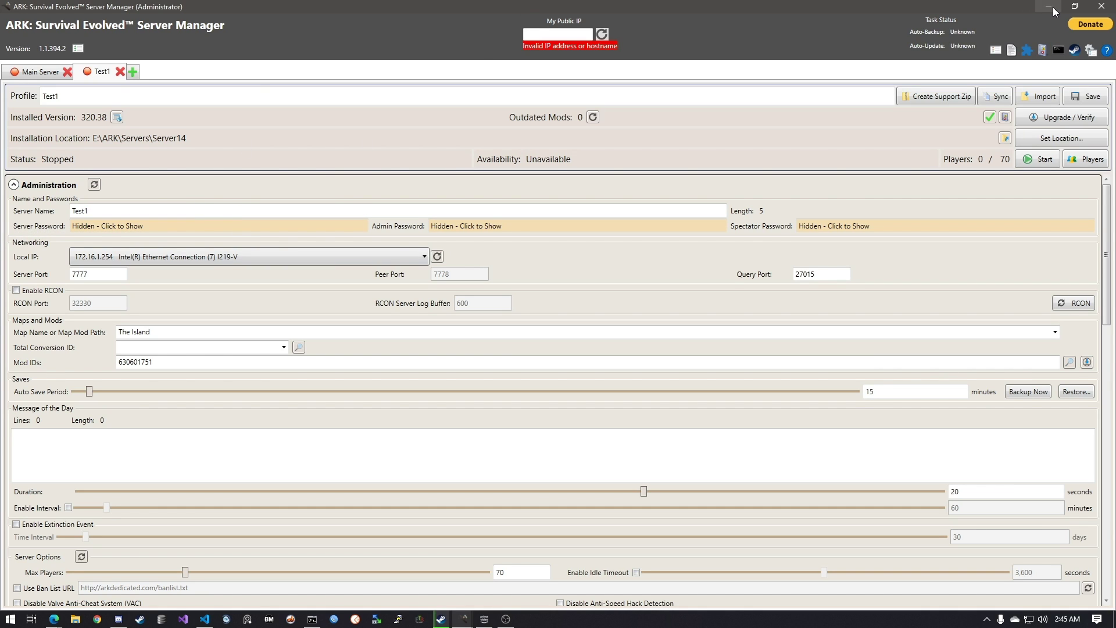
Switch to Steam, open the Servers window on its favorites and refresh the server list.
{"action": "left_click", "coordinate": [445, 621]}
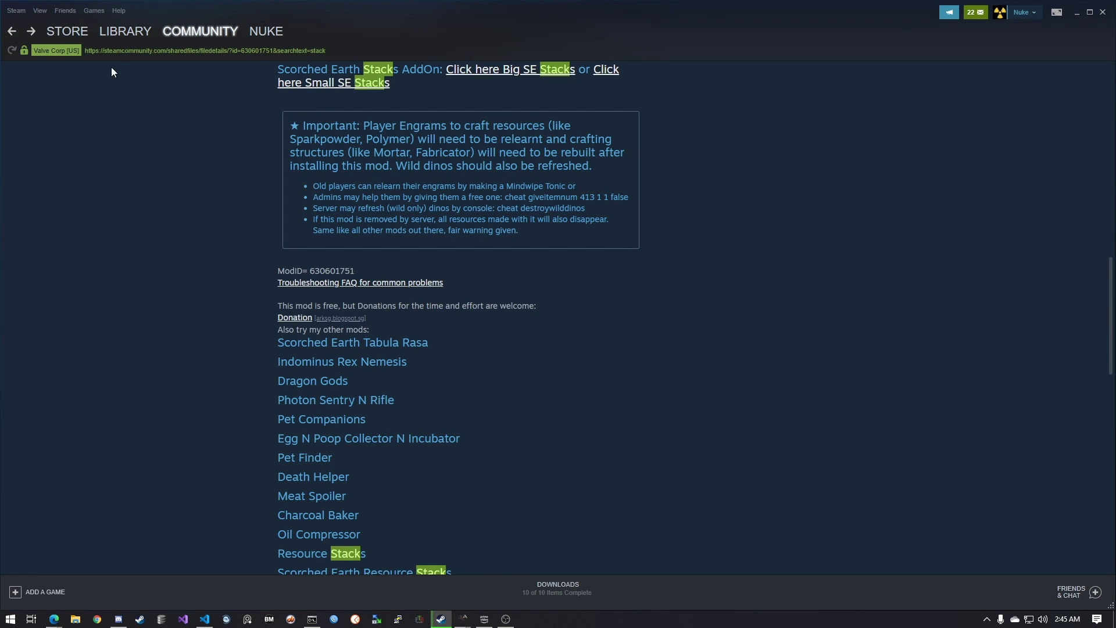
{"action": "left_click", "coordinate": [38, 13]}
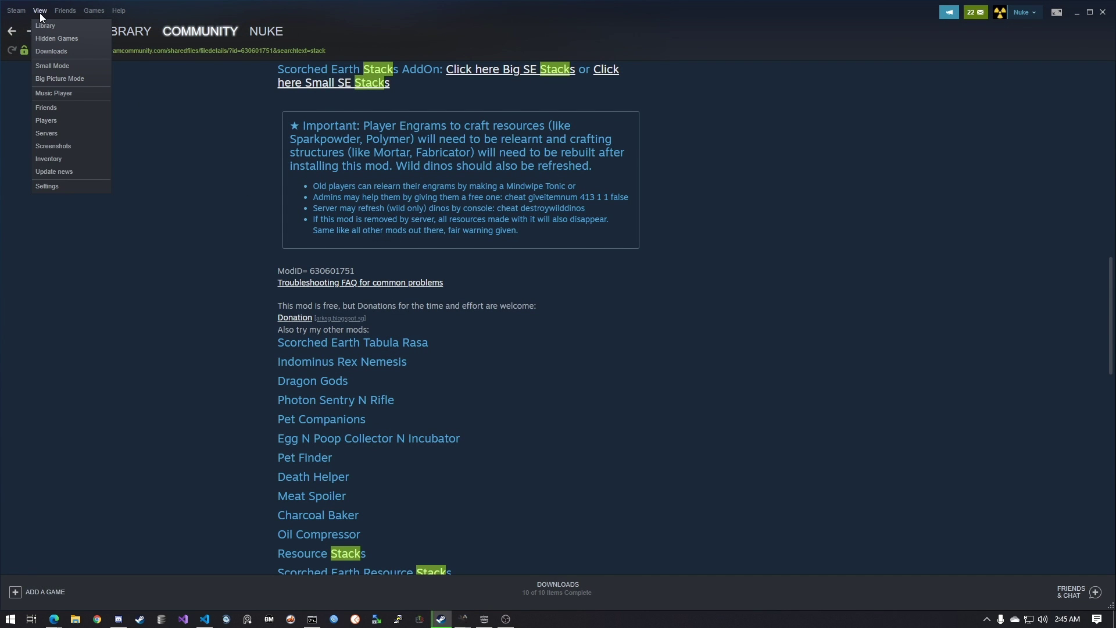
{"action": "left_click", "coordinate": [46, 134]}
{"action": "left_click_drag", "start_coordinate": [627, 134], "coordinate": [625, 100]}
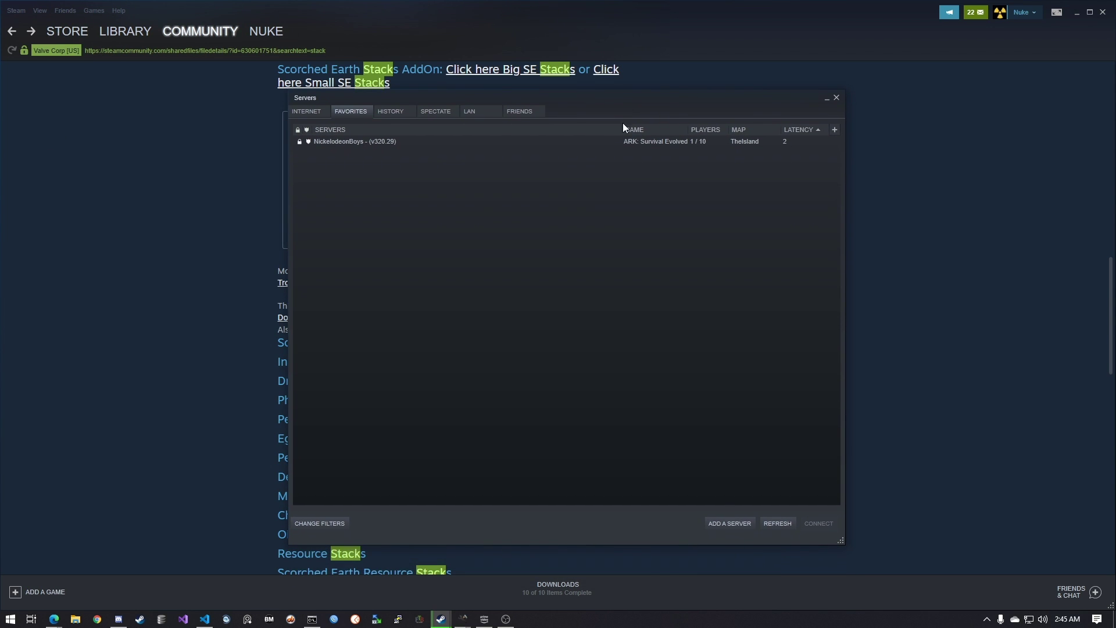
{"action": "left_click", "coordinate": [788, 522]}
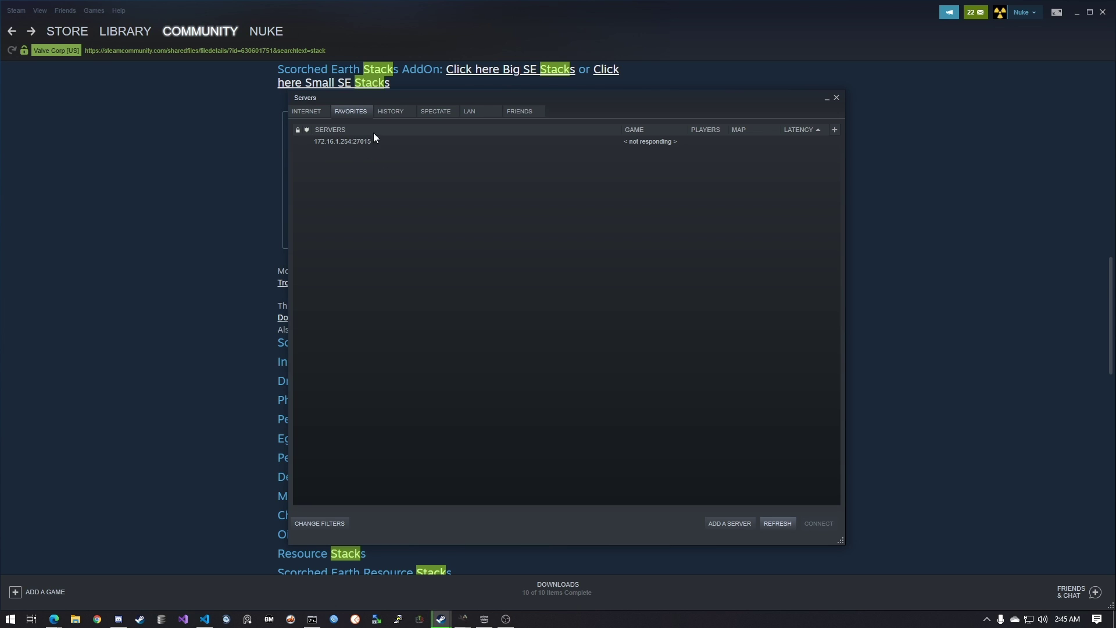
{"action": "mouse_move", "coordinate": [586, 104]}
{"action": "left_mouse_down"}
{"action": "mouse_move", "coordinate": [581, 123]}
{"action": "mouse_move", "coordinate": [577, 110]}
{"action": "left_mouse_up"}
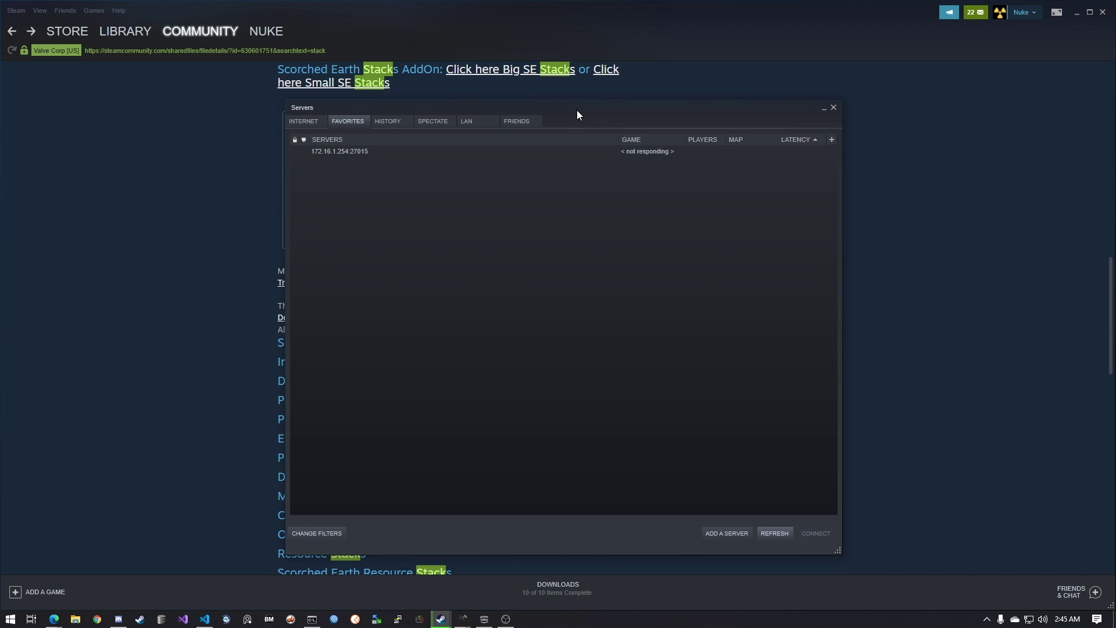
Remove the server 172.16.1.254:27015 from the Steam favorites.
{"action": "left_click", "coordinate": [349, 153]}
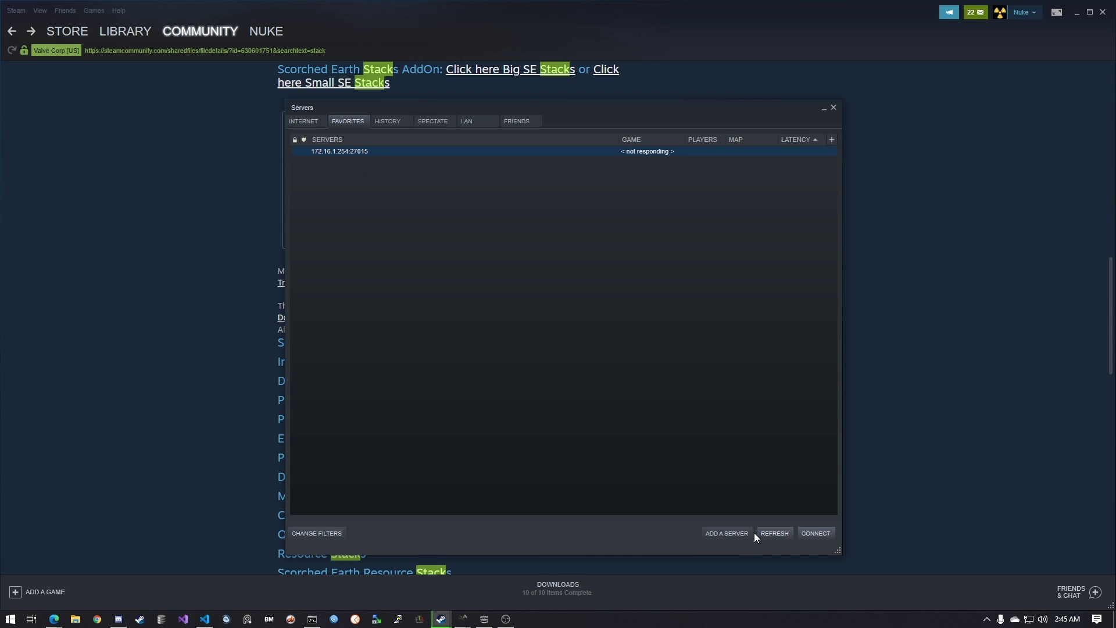
{"action": "right_click", "coordinate": [618, 153]}
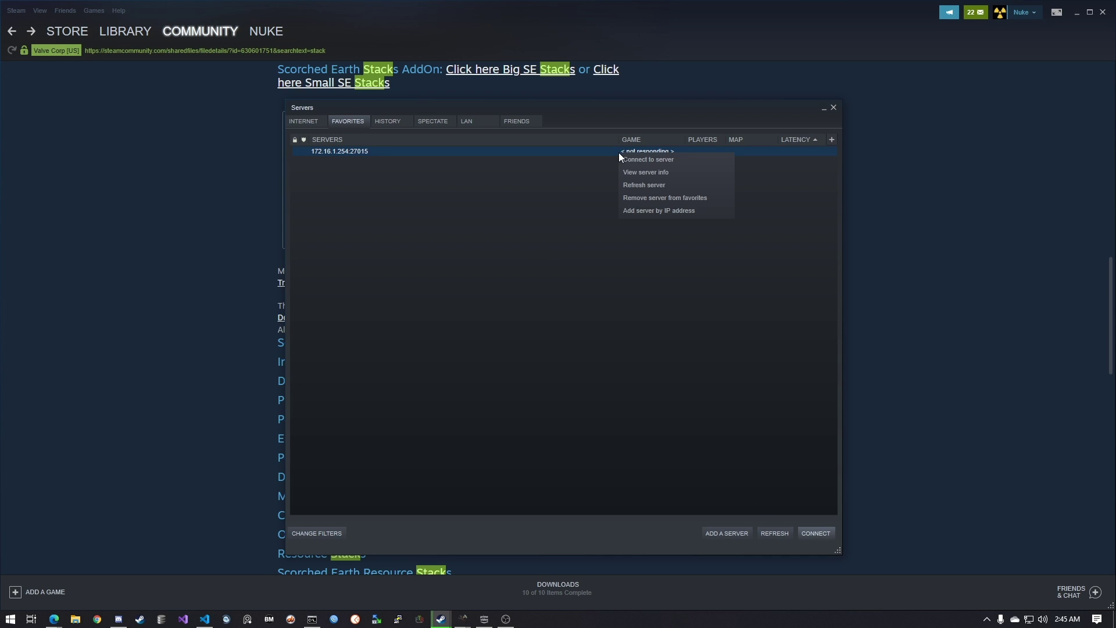
{"action": "left_click", "coordinate": [666, 197]}
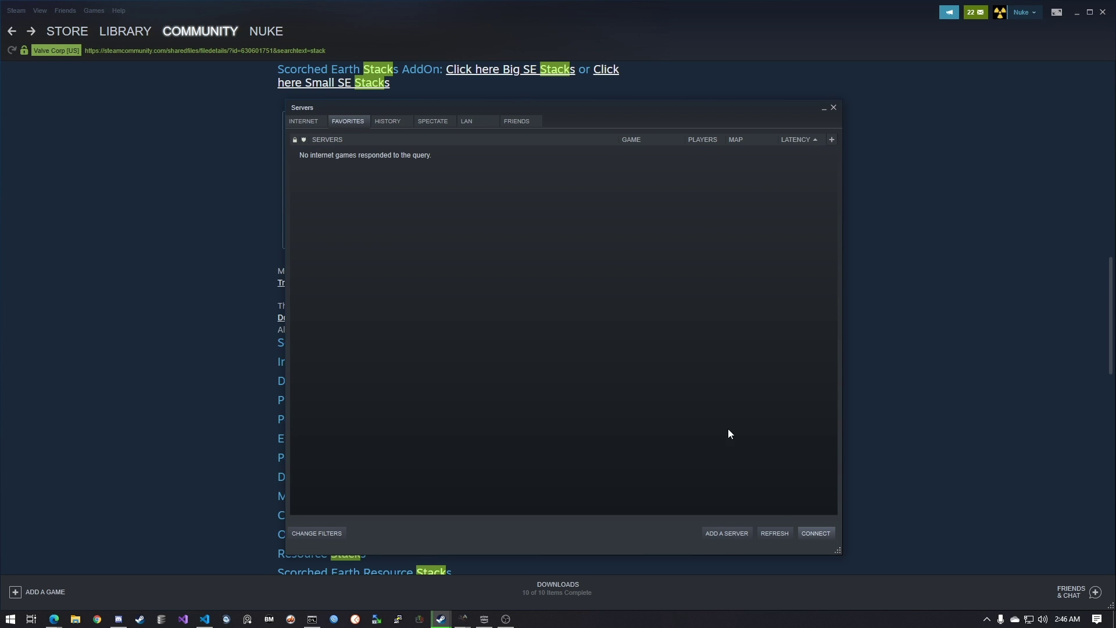
Start adding a server by IP address to the favorites and reposition the Add Server dialog.
{"action": "left_click", "coordinate": [727, 533]}
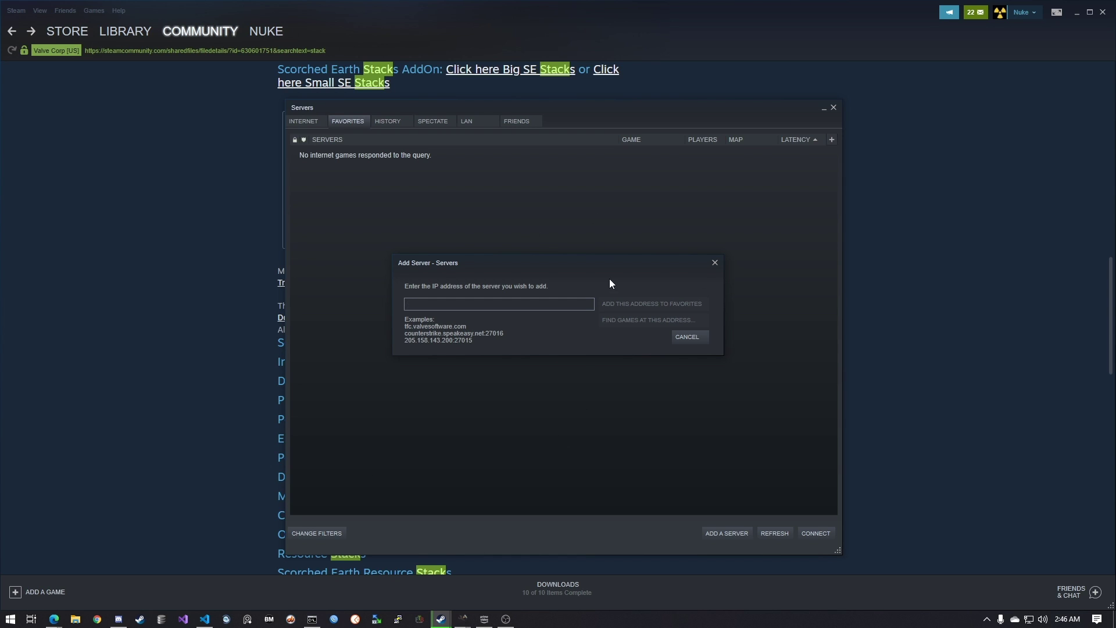
{"action": "left_click_drag", "start_coordinate": [583, 268], "coordinate": [582, 291]}
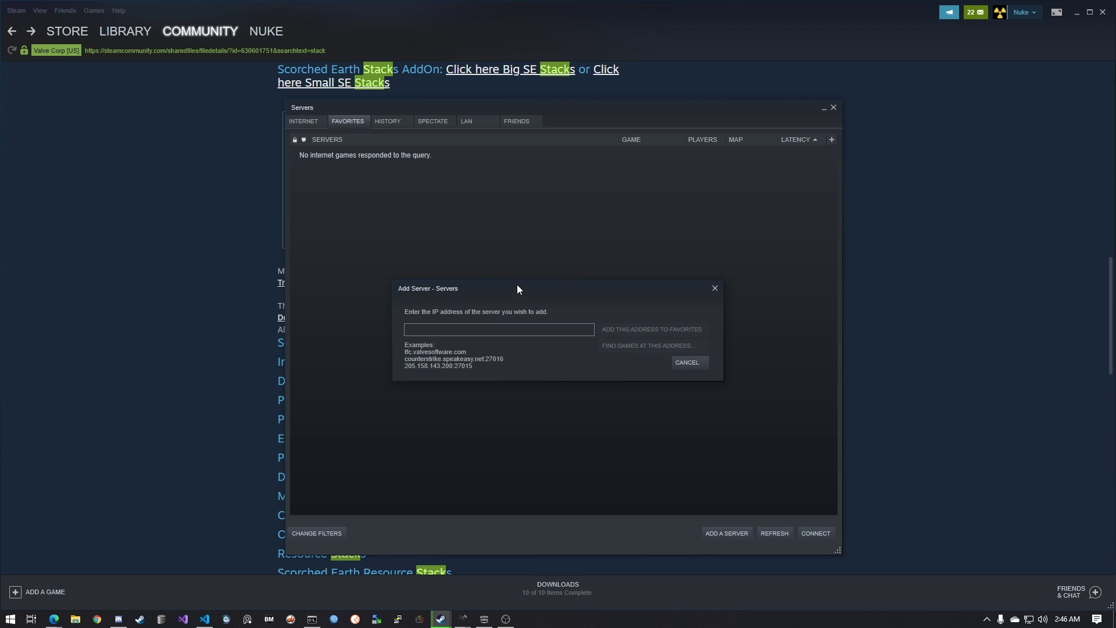
{"action": "left_click_drag", "start_coordinate": [518, 289], "coordinate": [524, 284]}
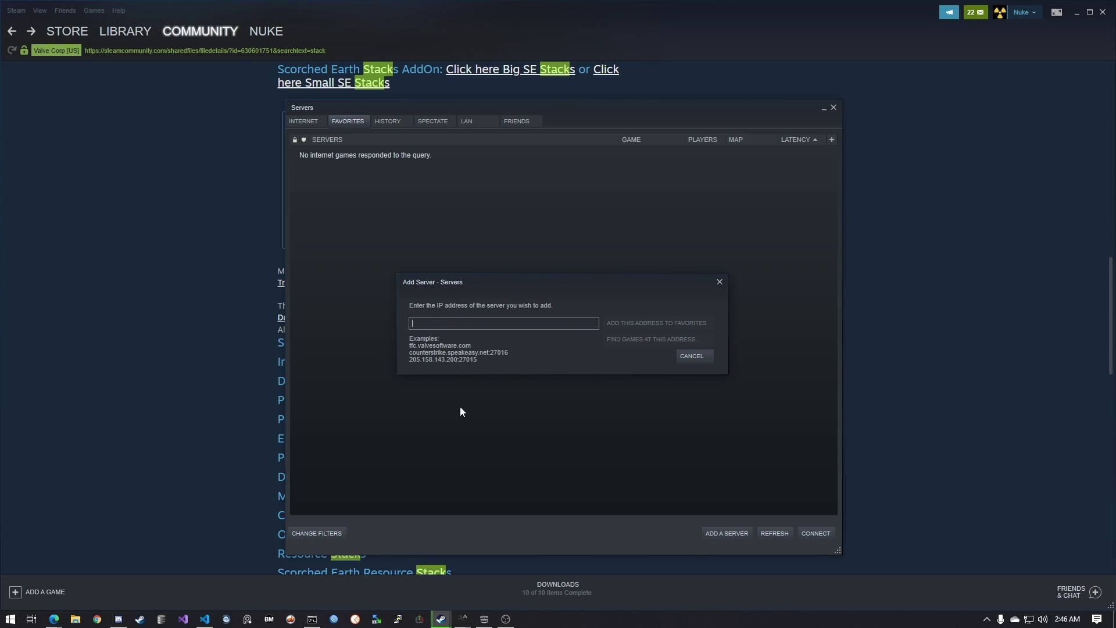
{"action": "mouse_move", "coordinate": [522, 284]}
{"action": "left_mouse_down"}
{"action": "mouse_move", "coordinate": [519, 271]}
{"action": "mouse_move", "coordinate": [527, 304]}
{"action": "left_mouse_up"}
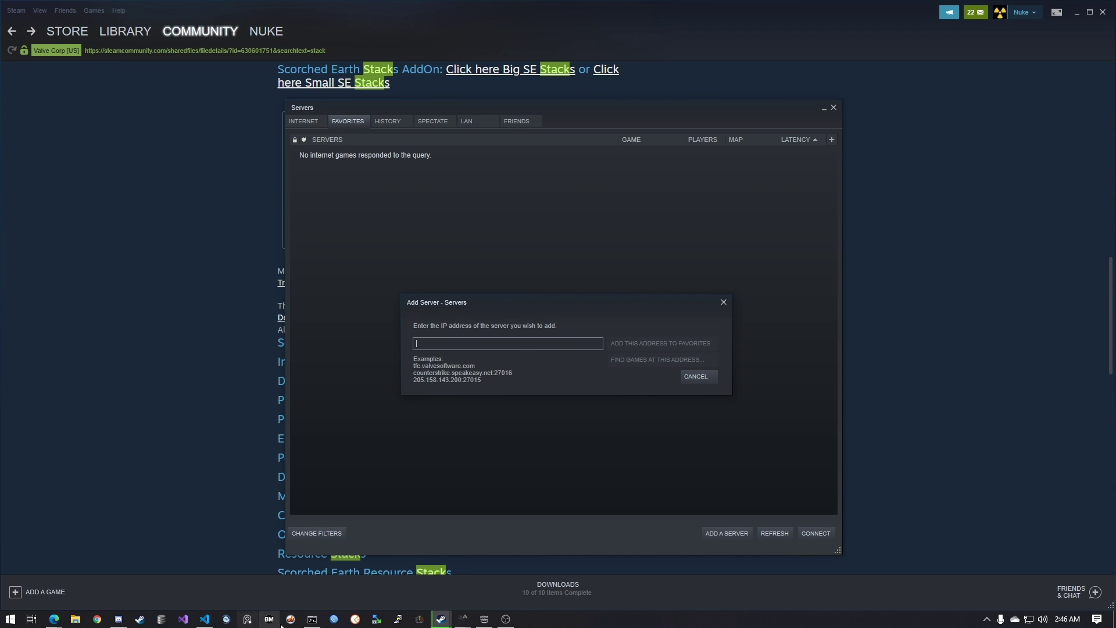
Run ipconfig in a new Command Prompt and select the IPv4 address of the Main Ethernet adapter.
{"action": "right_click", "coordinate": [312, 618]}
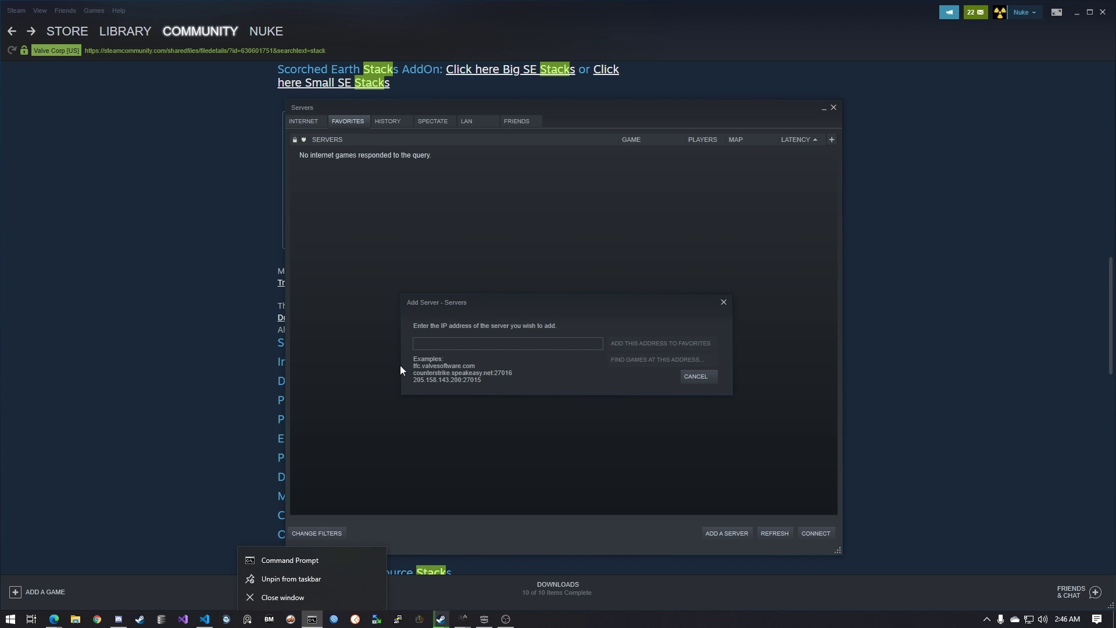
{"action": "left_click", "coordinate": [11, 619]}
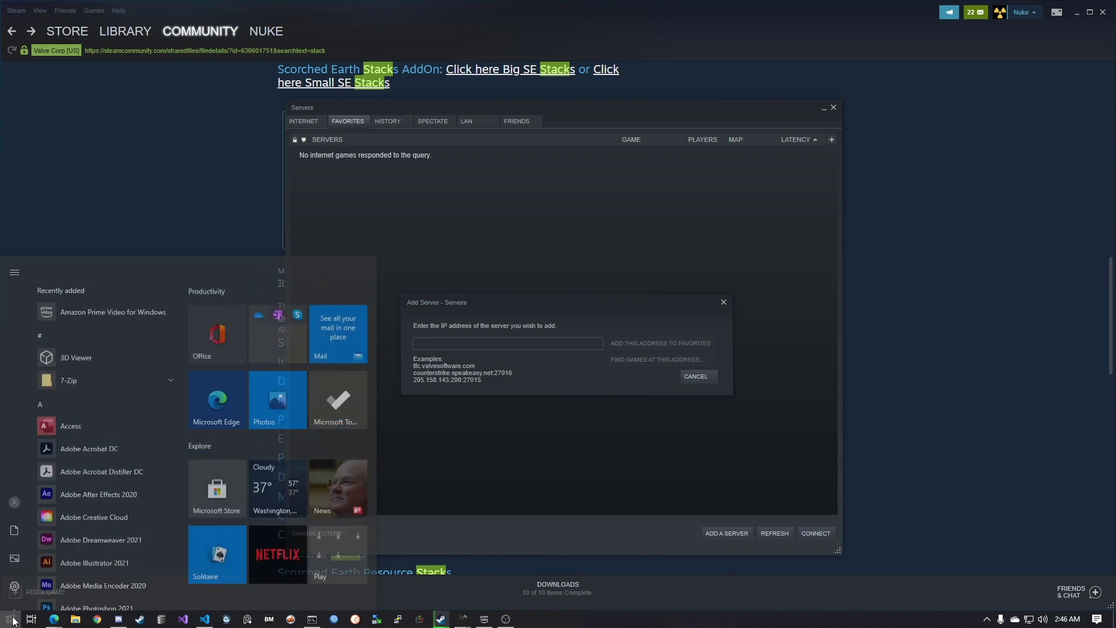
{"action": "type", "text": "cmd"}
{"action": "key", "text": "Return"}
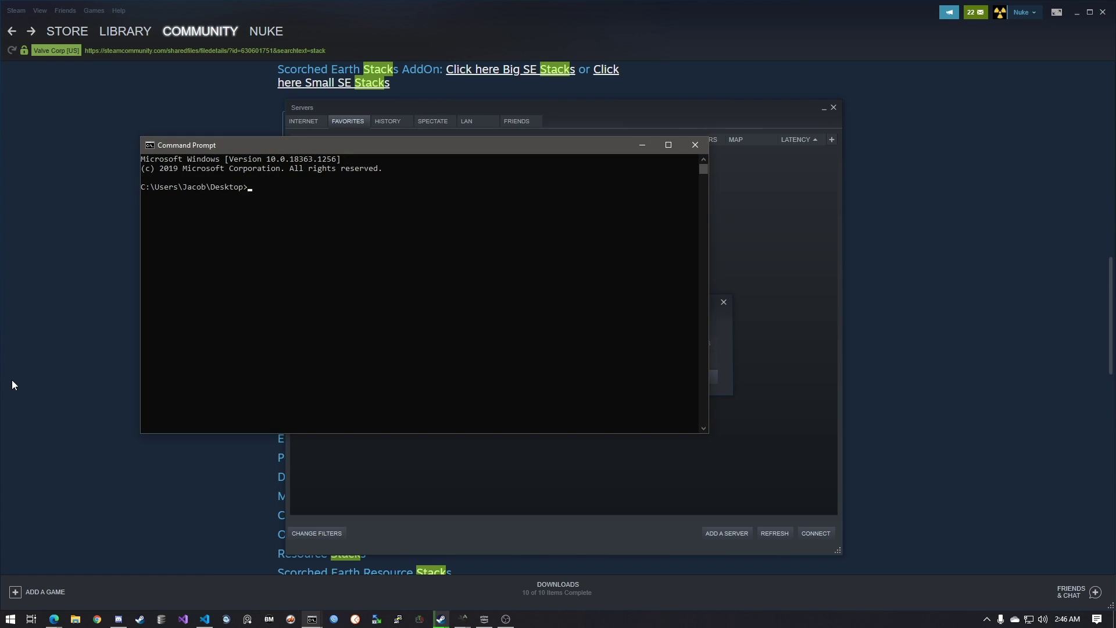
{"action": "type", "text": "ipconfig"}
{"action": "key", "text": "Return"}
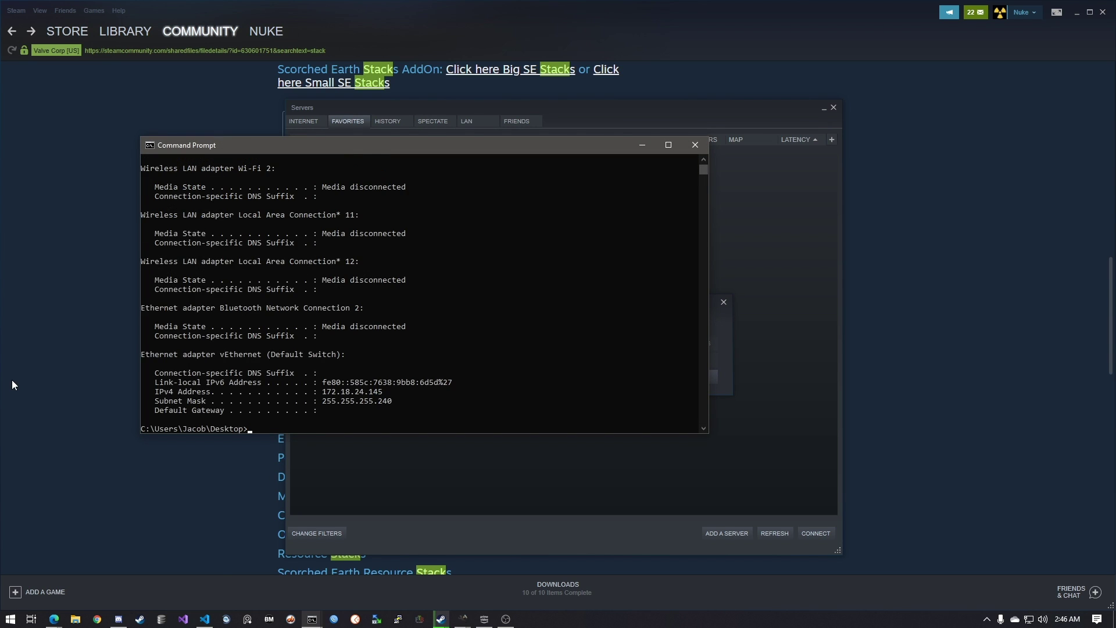
{"action": "scroll", "coordinate": [254, 358], "scroll_direction": "up", "scroll_amount": 5}
{"action": "left_click_drag", "start_coordinate": [324, 274], "coordinate": [379, 271]}
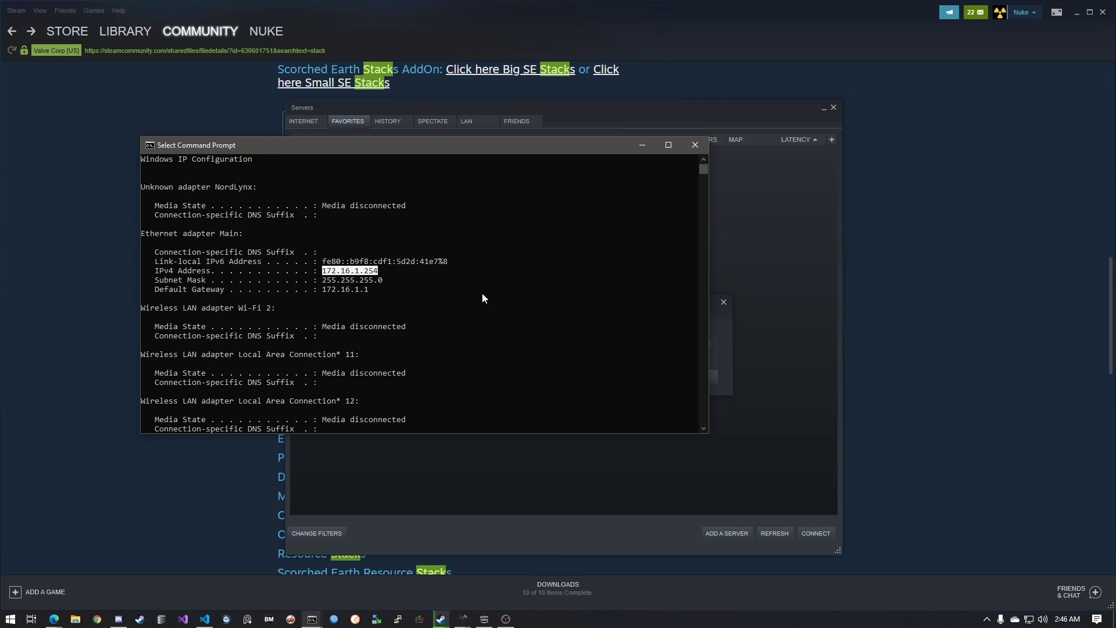
Minimize Command Prompt, add the address 172.16.1.254 to the Steam server favorites and refresh the list.
{"action": "left_click", "coordinate": [637, 146]}
{"action": "type", "text": "17"}
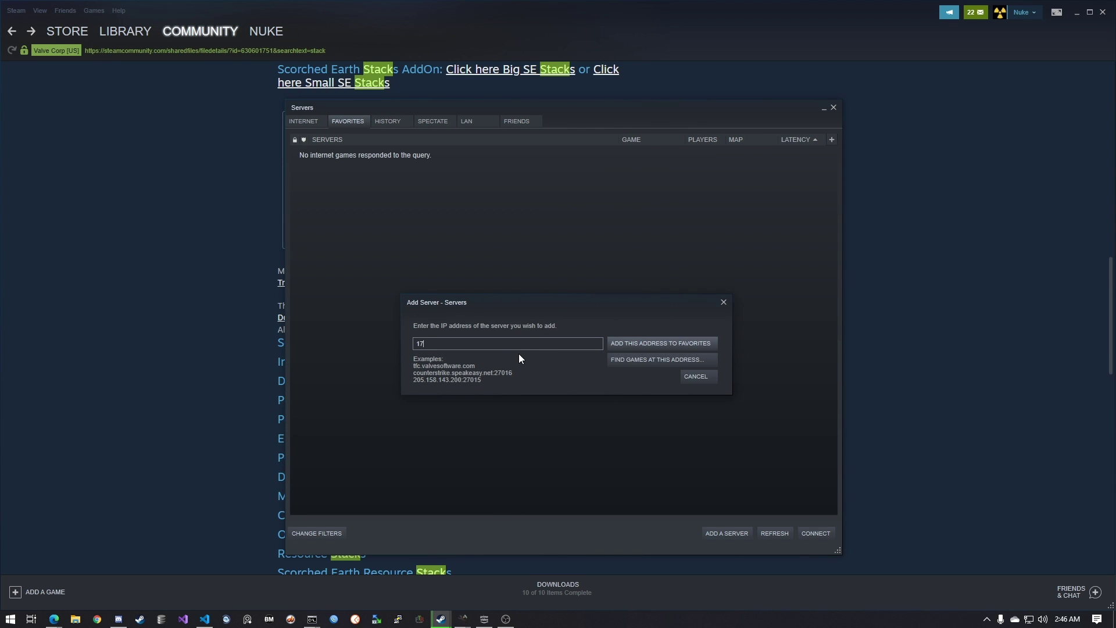
{"action": "type", "text": "2.16.1.254"}
{"action": "left_click", "coordinate": [629, 343]}
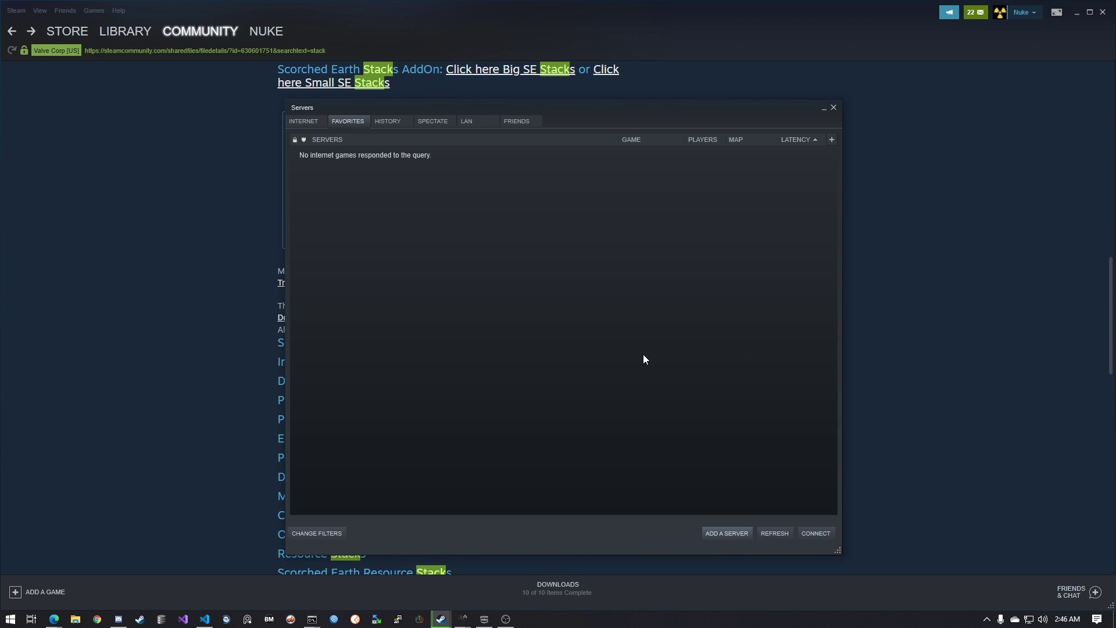
{"action": "left_click", "coordinate": [775, 533]}
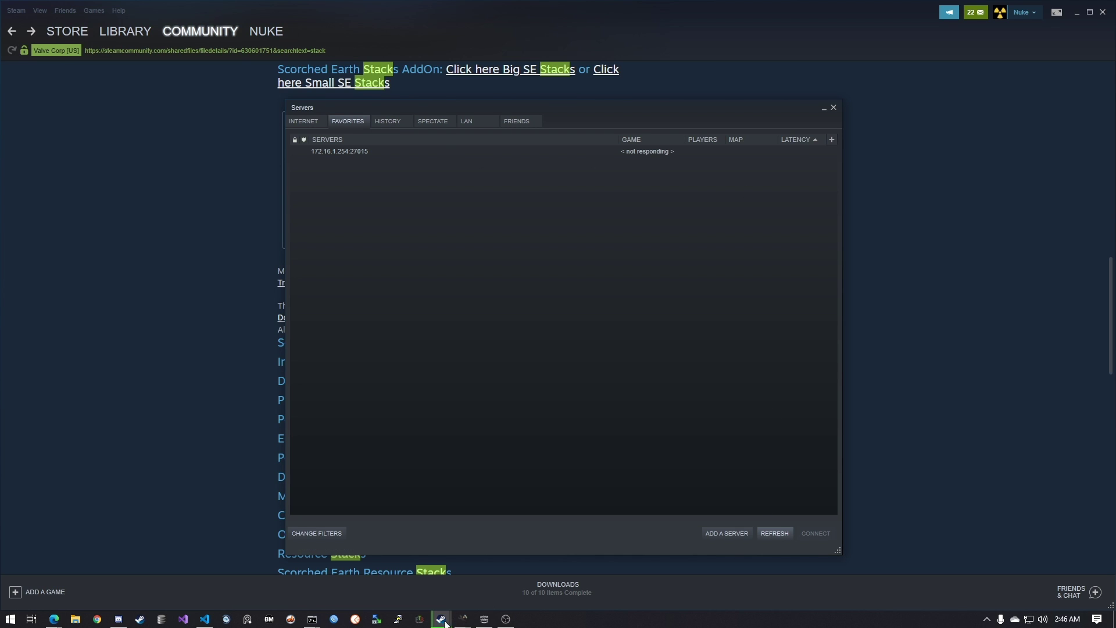
Dismiss both Refresh Workshop Items Error messages from ARK Server Manager.
{"action": "mouse_move", "coordinate": [463, 618]}
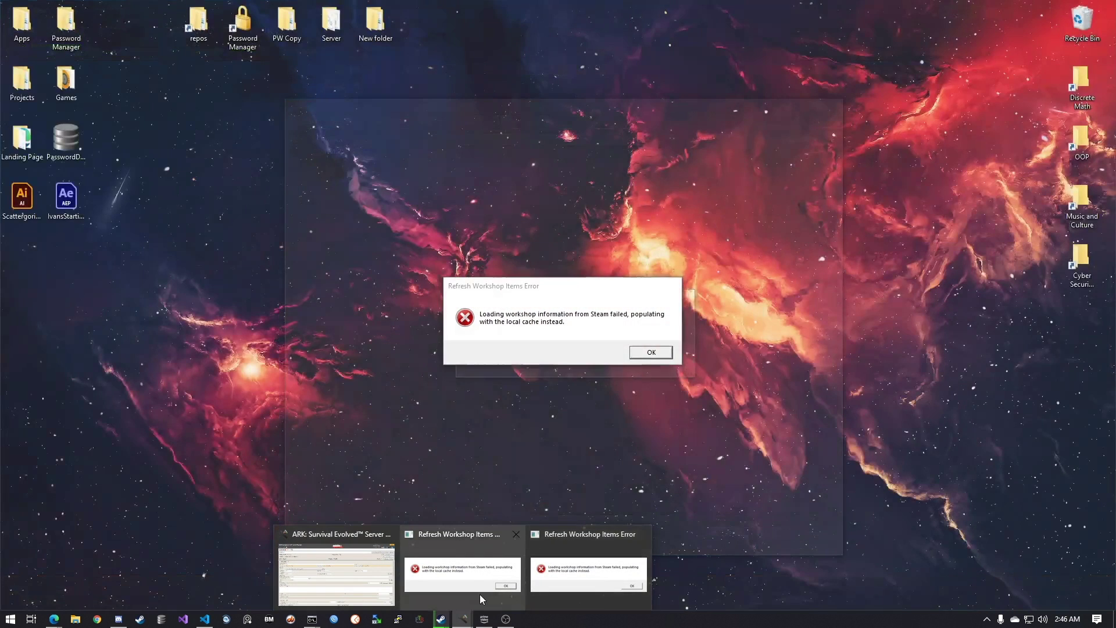
{"action": "left_click", "coordinate": [480, 594]}
{"action": "left_click", "coordinate": [651, 351]}
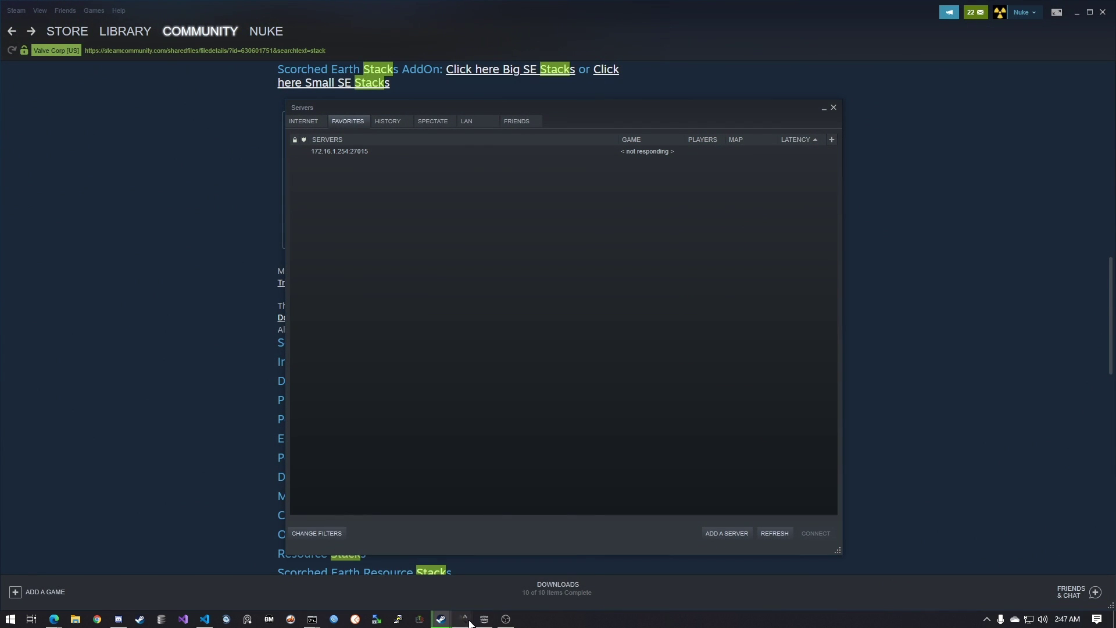
{"action": "mouse_move", "coordinate": [470, 624]}
{"action": "left_click", "coordinate": [553, 561]}
{"action": "left_click", "coordinate": [686, 298]}
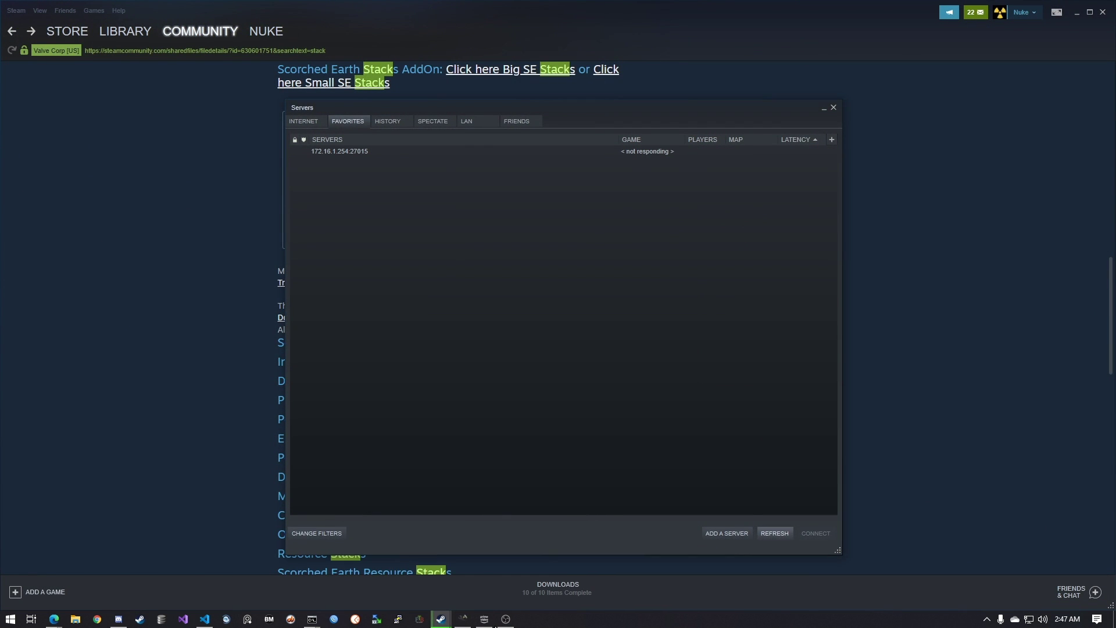
{"action": "mouse_move", "coordinate": [440, 622]}
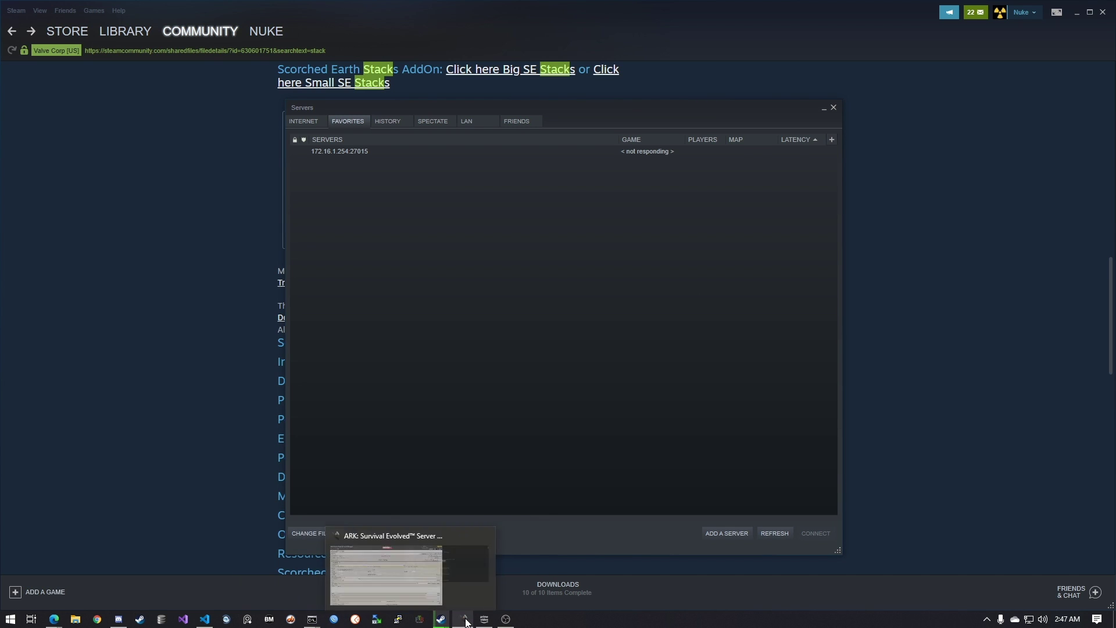
{"action": "left_click", "coordinate": [458, 564]}
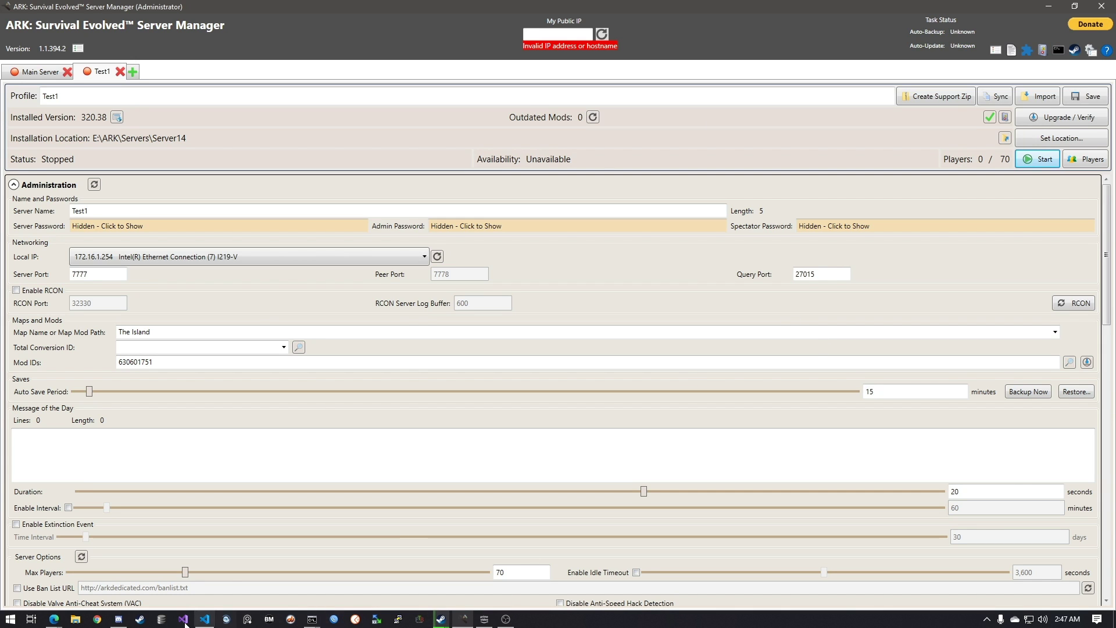
{"action": "left_click", "coordinate": [140, 618]}
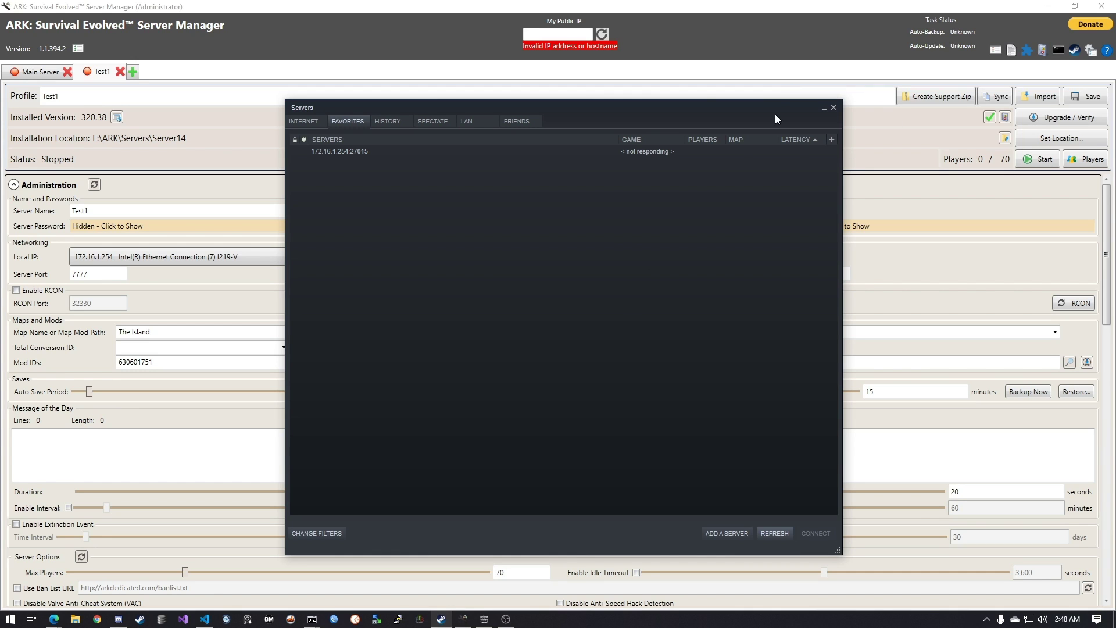
{"action": "left_click", "coordinate": [823, 110]}
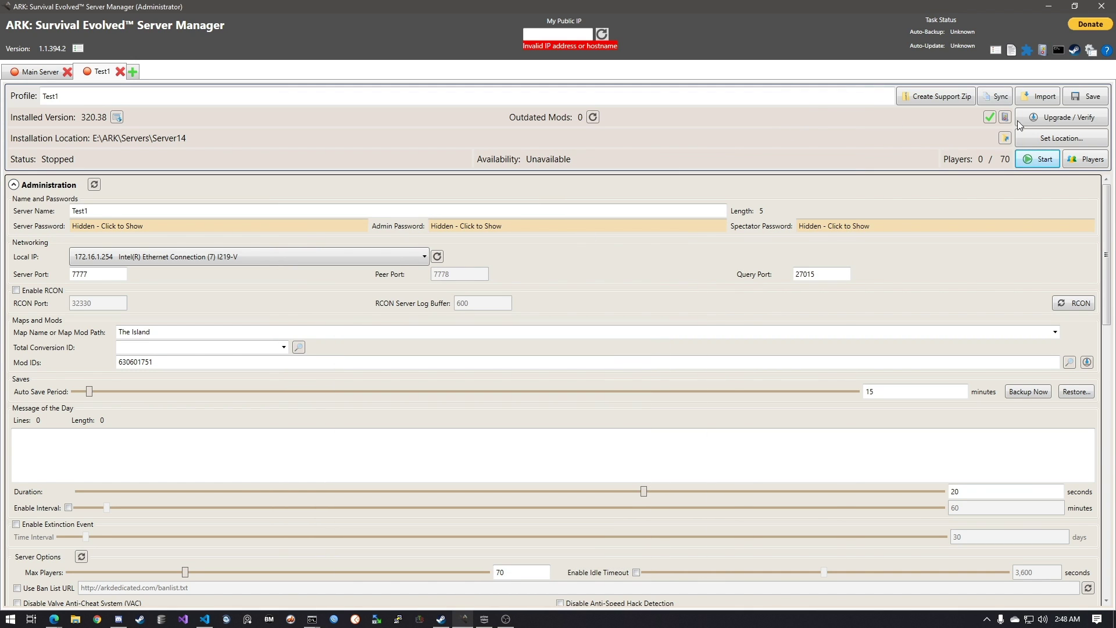
Start the Test1 server despite the profile validation warning and move its ShooterGameServer.exe console toward the middle of the screen.
{"action": "left_click", "coordinate": [1039, 162]}
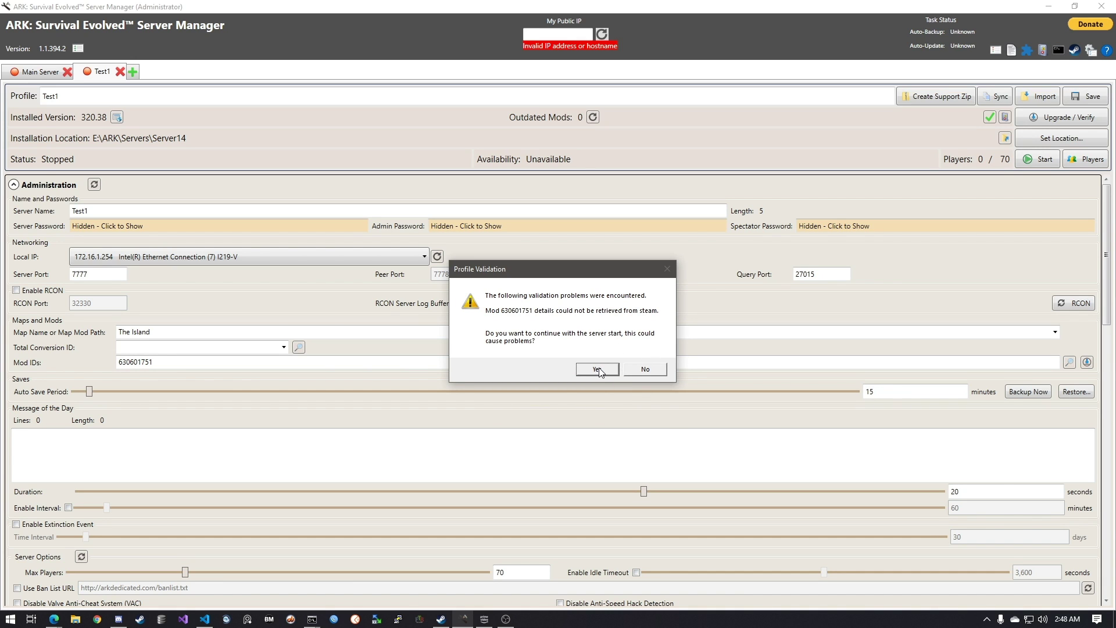
{"action": "left_click", "coordinate": [599, 369]}
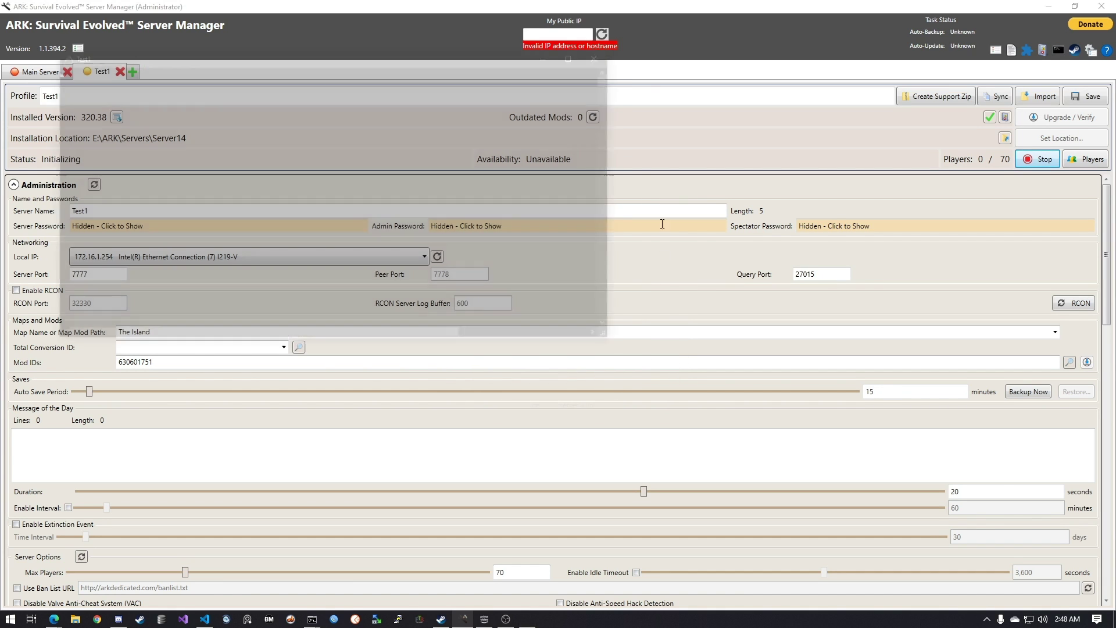
{"action": "left_click_drag", "start_coordinate": [339, 64], "coordinate": [564, 155]}
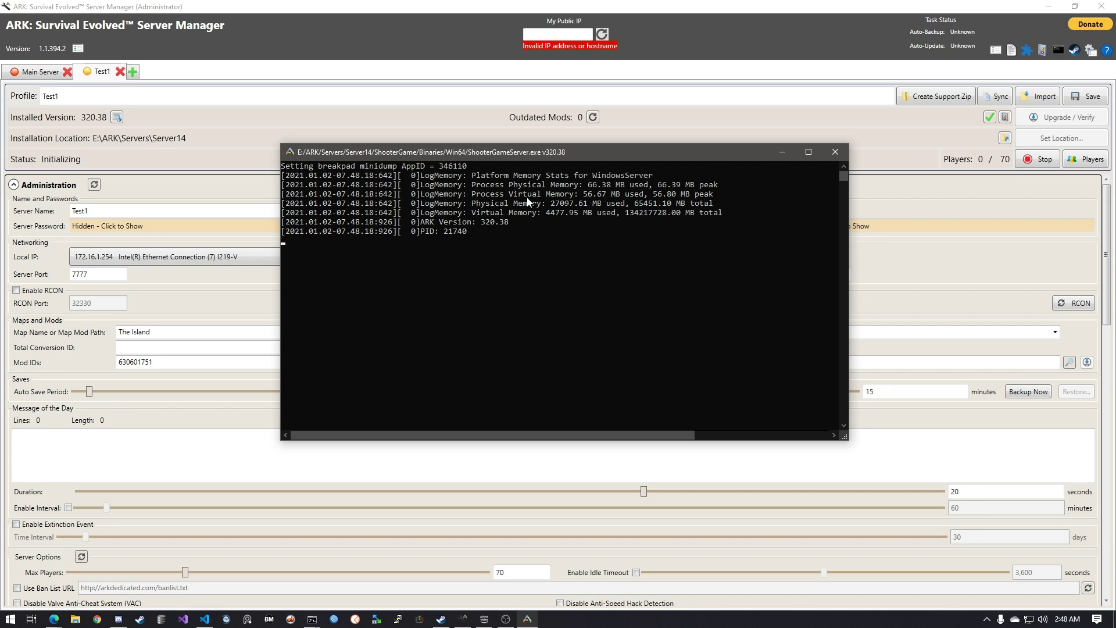
Bring the manager in front of the console and examine Test1's Administration settings, including the server log and command line options.
{"action": "scroll", "coordinate": [239, 212], "scroll_direction": "down", "scroll_amount": 20}
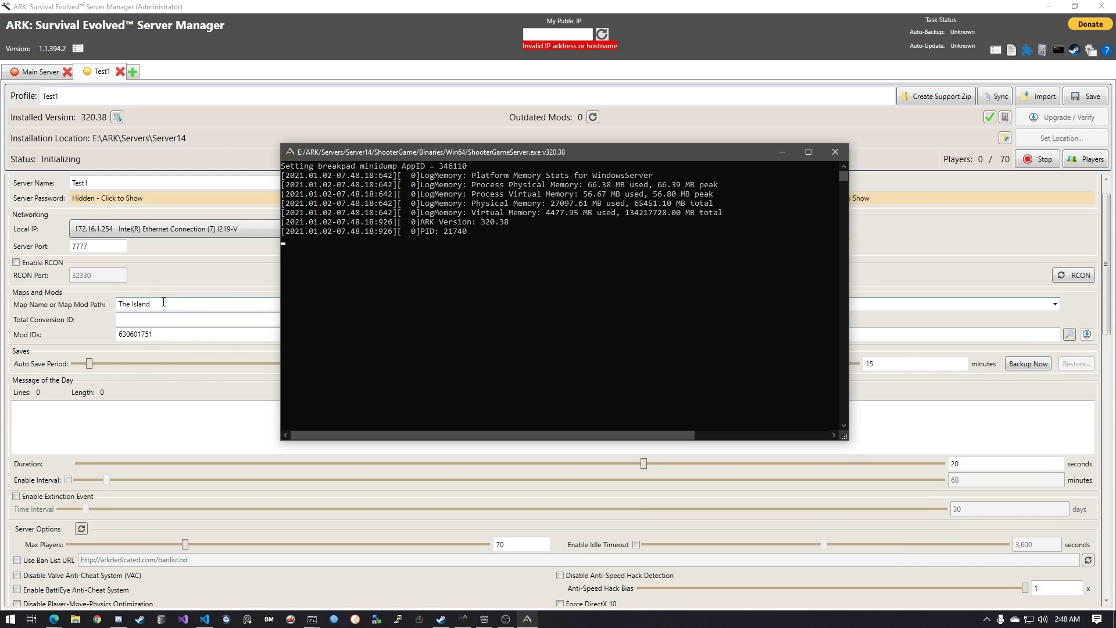
{"action": "scroll", "coordinate": [200, 490], "scroll_direction": "down", "scroll_amount": 1}
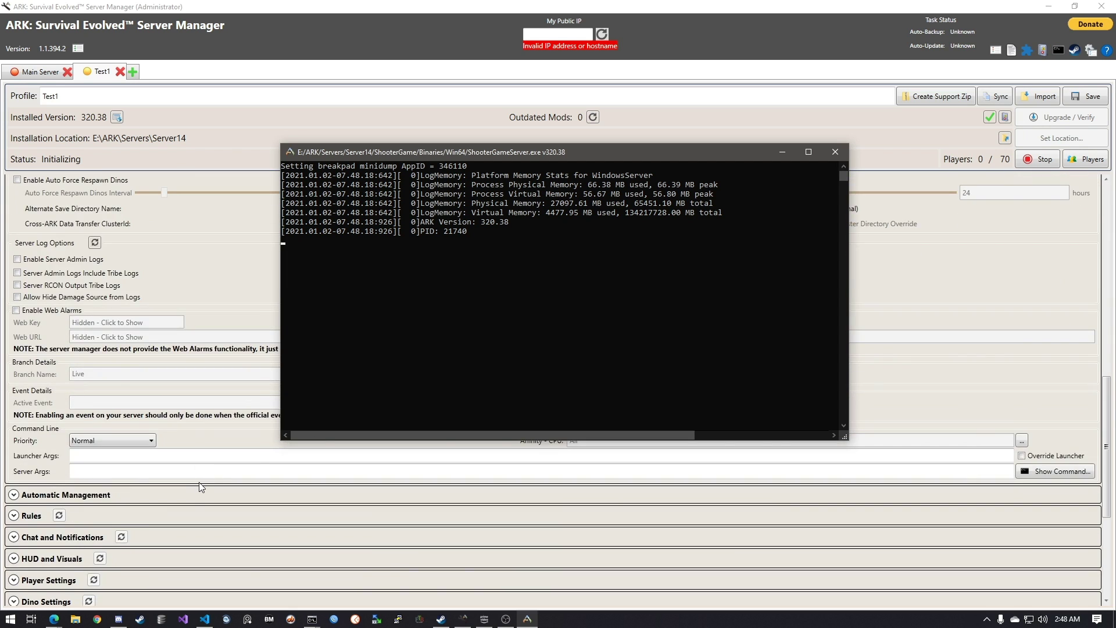
{"action": "scroll", "coordinate": [200, 491], "scroll_direction": "up", "scroll_amount": 2}
{"action": "left_click", "coordinate": [527, 142]}
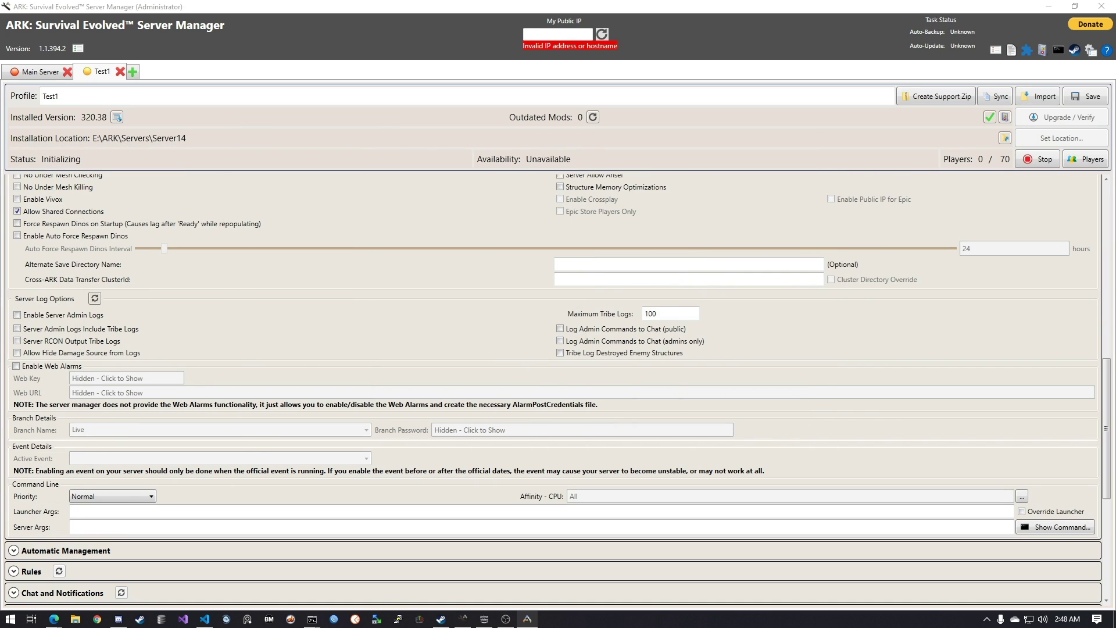
{"action": "scroll", "coordinate": [339, 399], "scroll_direction": "up", "scroll_amount": 2}
{"action": "scroll", "coordinate": [206, 445], "scroll_direction": "down", "scroll_amount": 1}
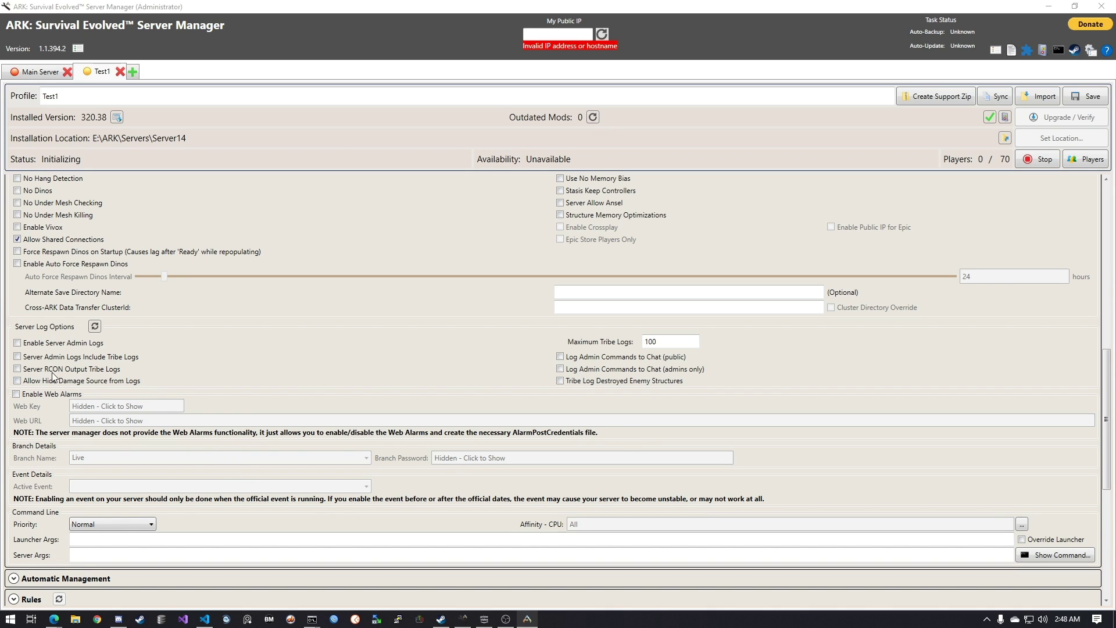
{"action": "scroll", "coordinate": [706, 361], "scroll_direction": "up", "scroll_amount": 1}
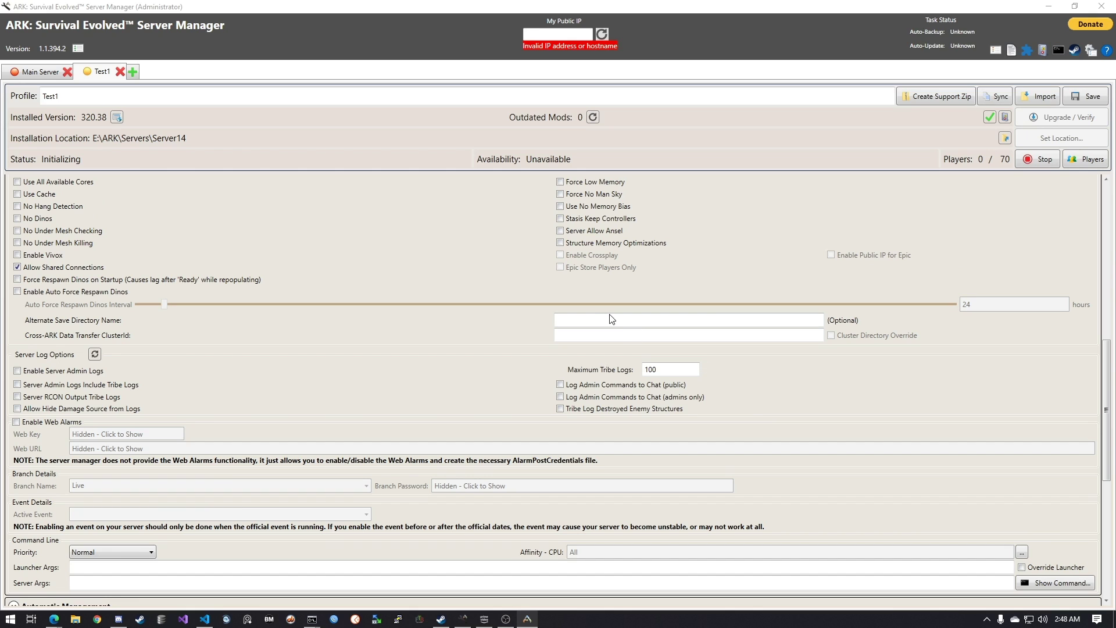
Check the Test1 server's startup output in the ShooterGameServer.exe console, and minimize both the console and ARK Server Manager.
{"action": "scroll", "coordinate": [579, 291], "scroll_direction": "up", "scroll_amount": 1}
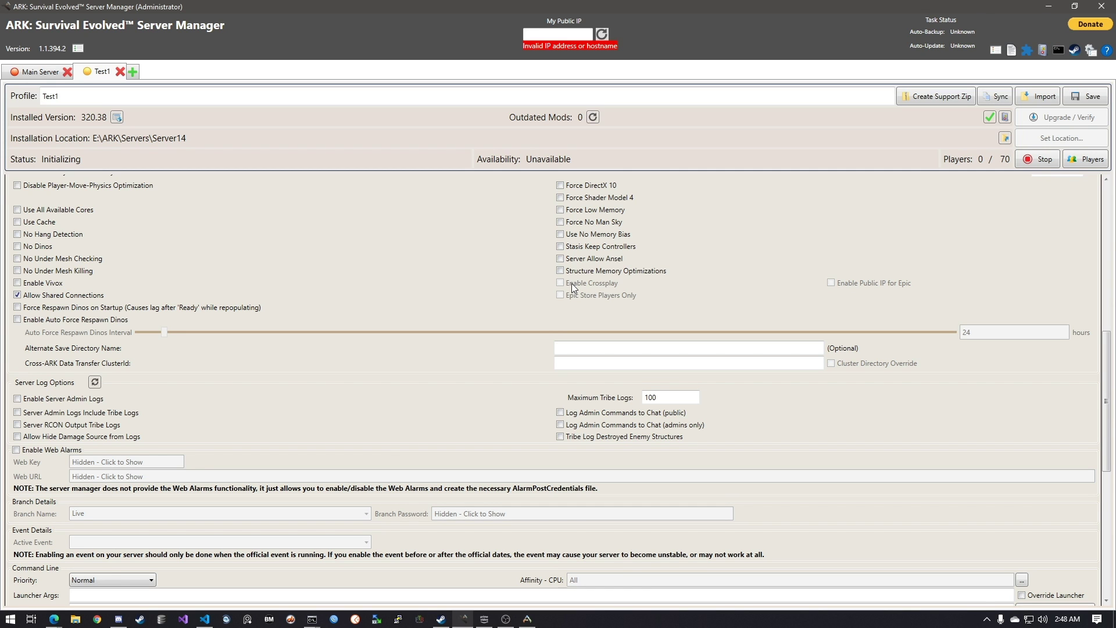
{"action": "scroll", "coordinate": [576, 289], "scroll_direction": "down", "scroll_amount": 3}
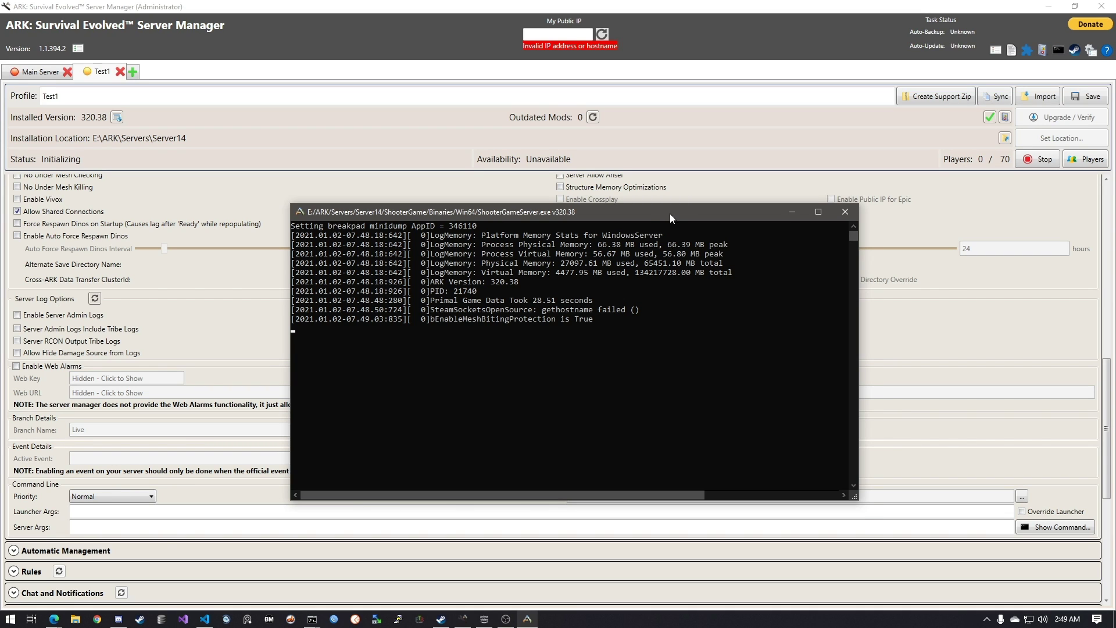
{"action": "left_click_drag", "start_coordinate": [669, 214], "coordinate": [614, 199]}
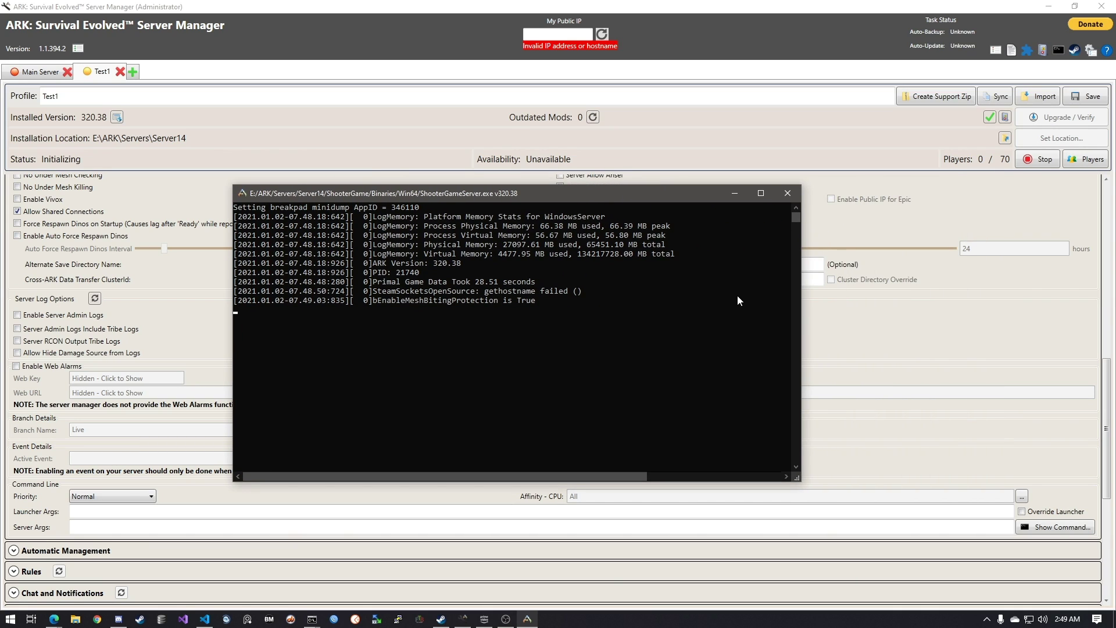
{"action": "left_click_drag", "start_coordinate": [629, 216], "coordinate": [706, 311]}
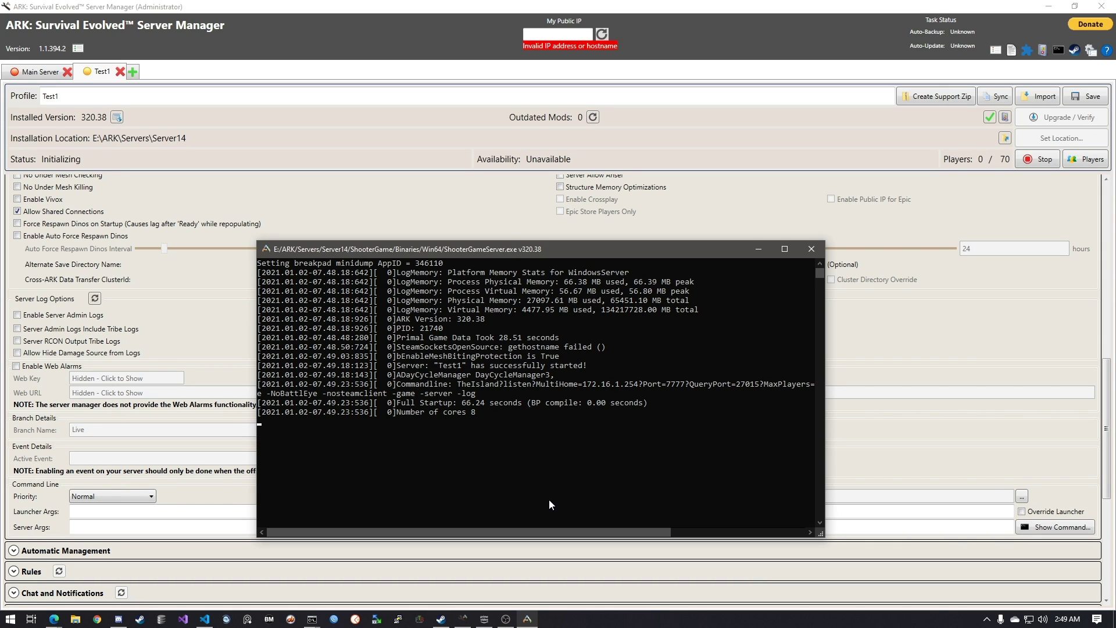
{"action": "left_click_drag", "start_coordinate": [624, 246], "coordinate": [626, 210]}
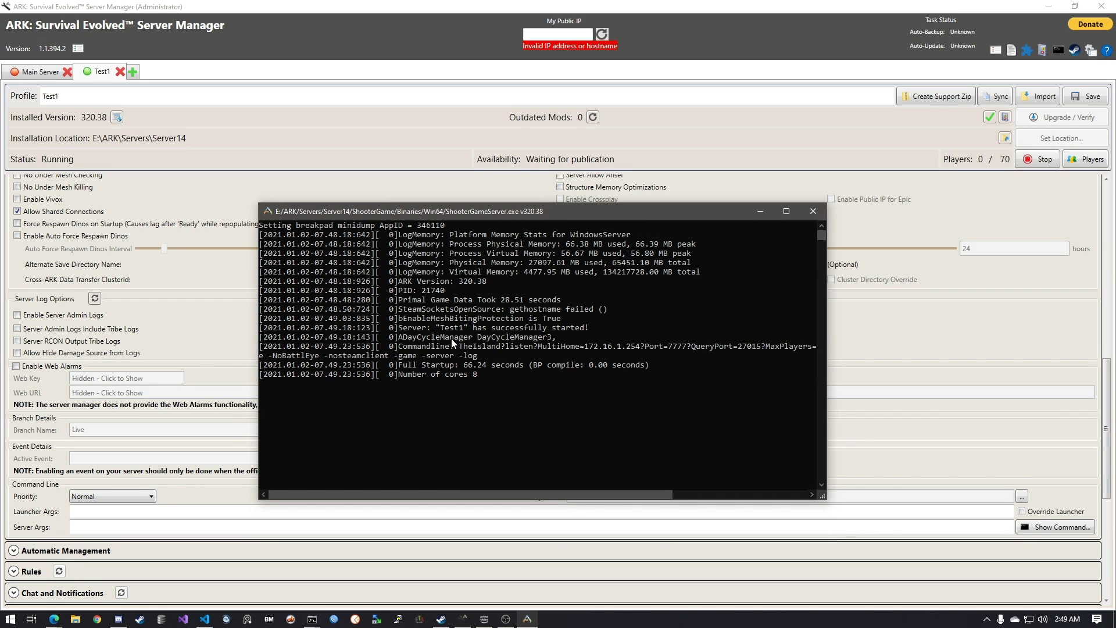
{"action": "left_click", "coordinate": [753, 212]}
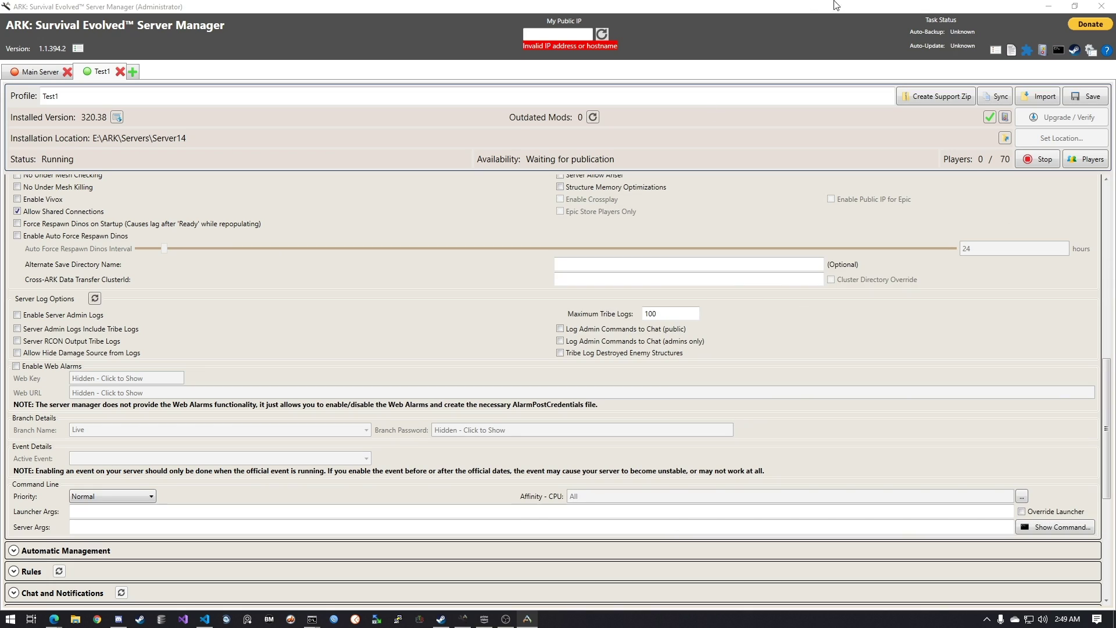
{"action": "left_click", "coordinate": [1048, 15]}
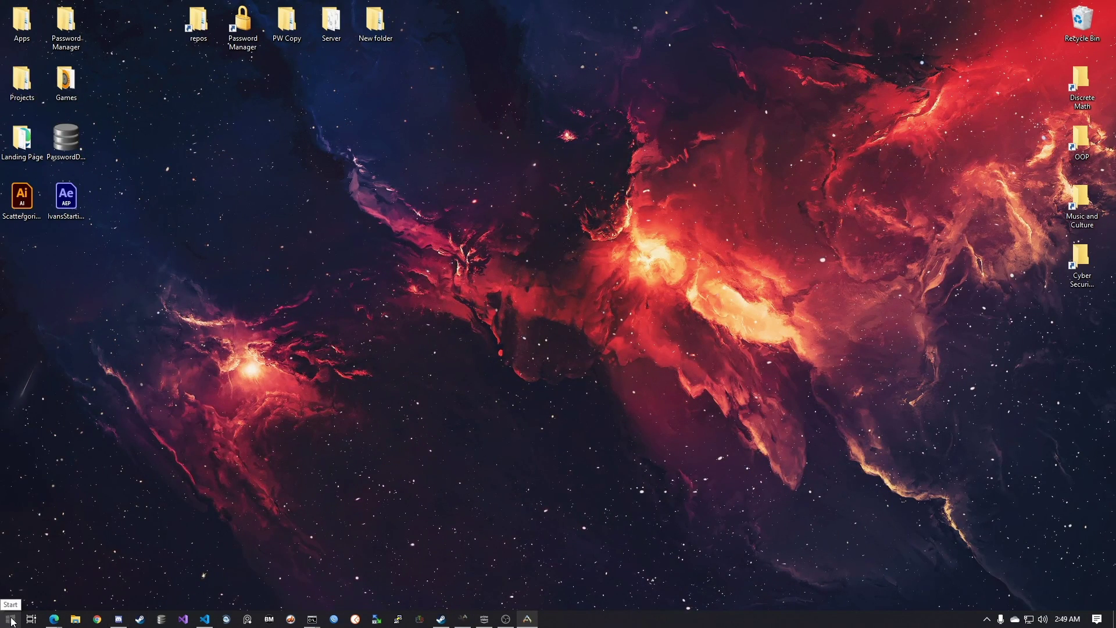
Switch to Steam, launch ARK: Survival Evolved from the library with the standard Play ARK: Survival Evolved option, and minimize Steam.
{"action": "left_click", "coordinate": [140, 619]}
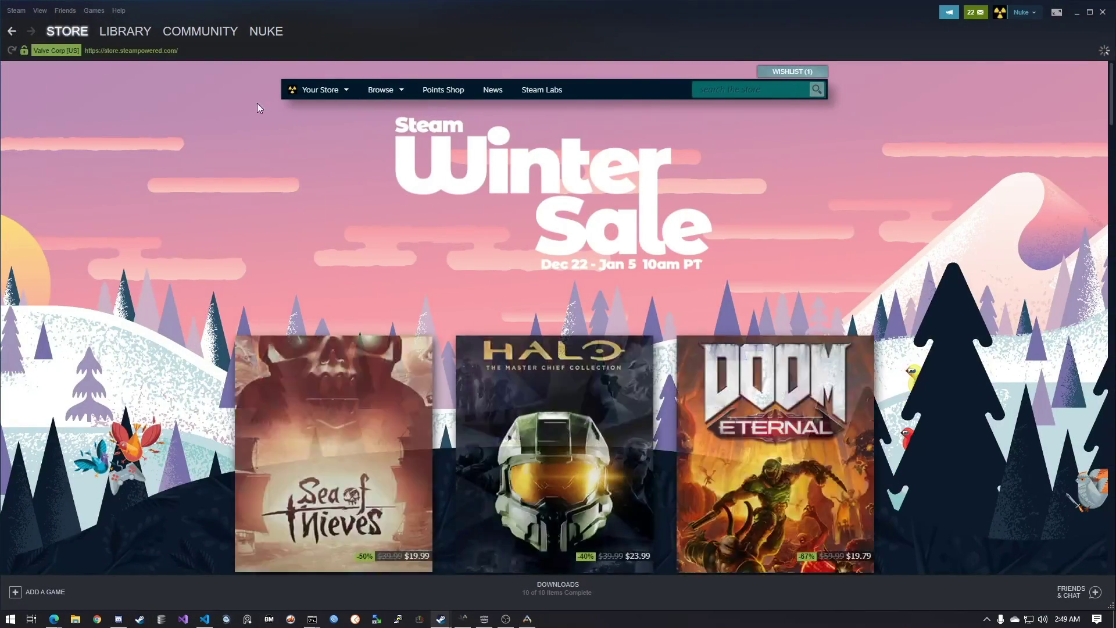
{"action": "left_click", "coordinate": [125, 31]}
{"action": "left_click", "coordinate": [276, 256]}
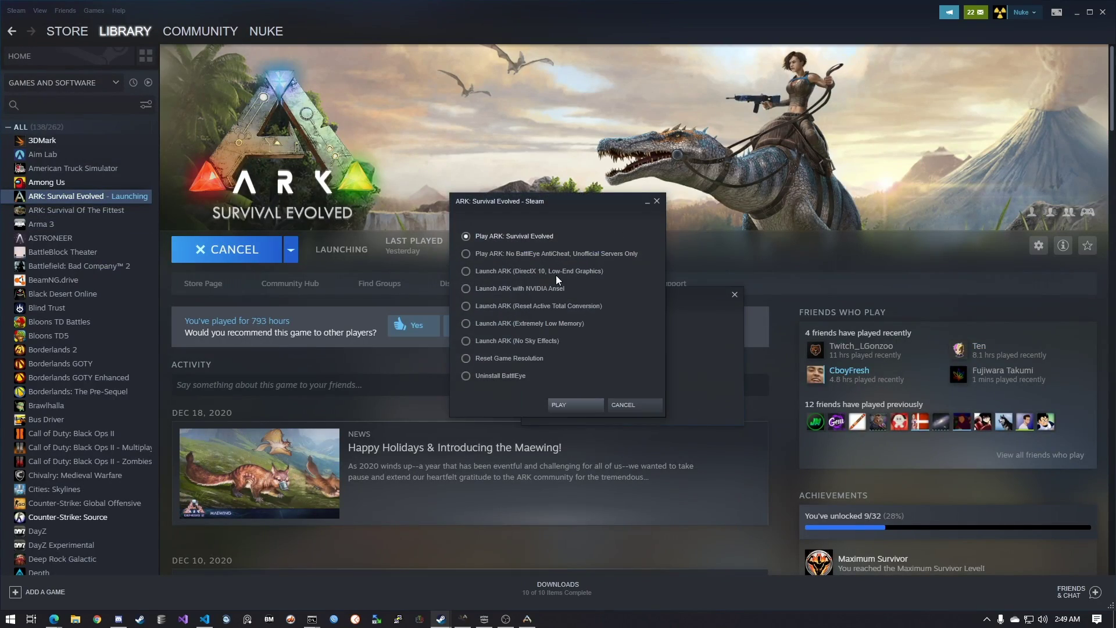
{"action": "left_click", "coordinate": [580, 409]}
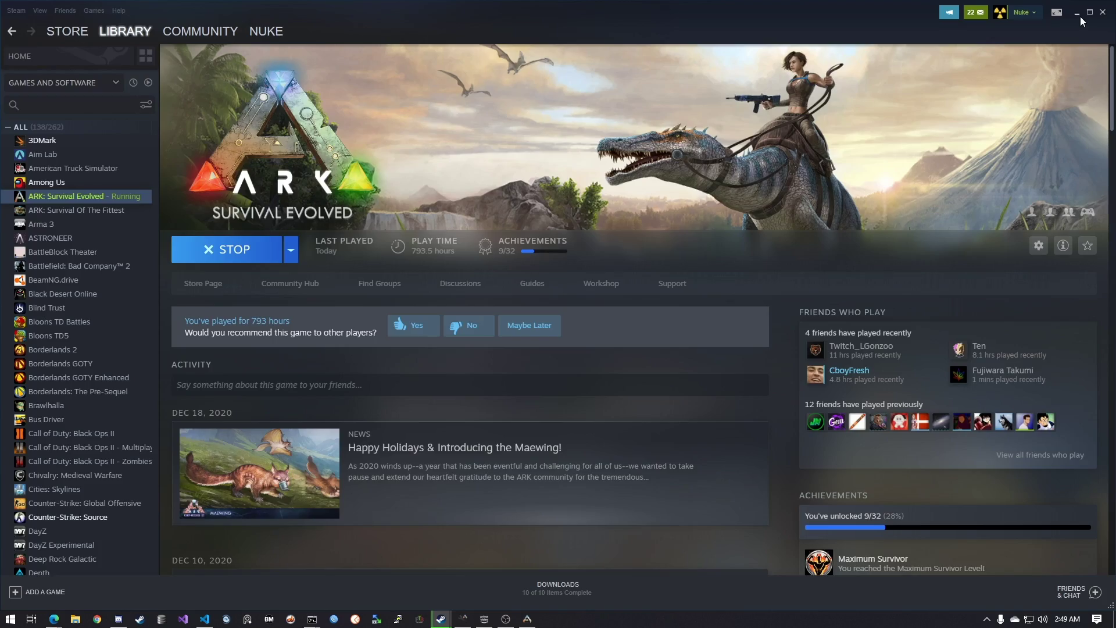
{"action": "left_click", "coordinate": [1078, 14]}
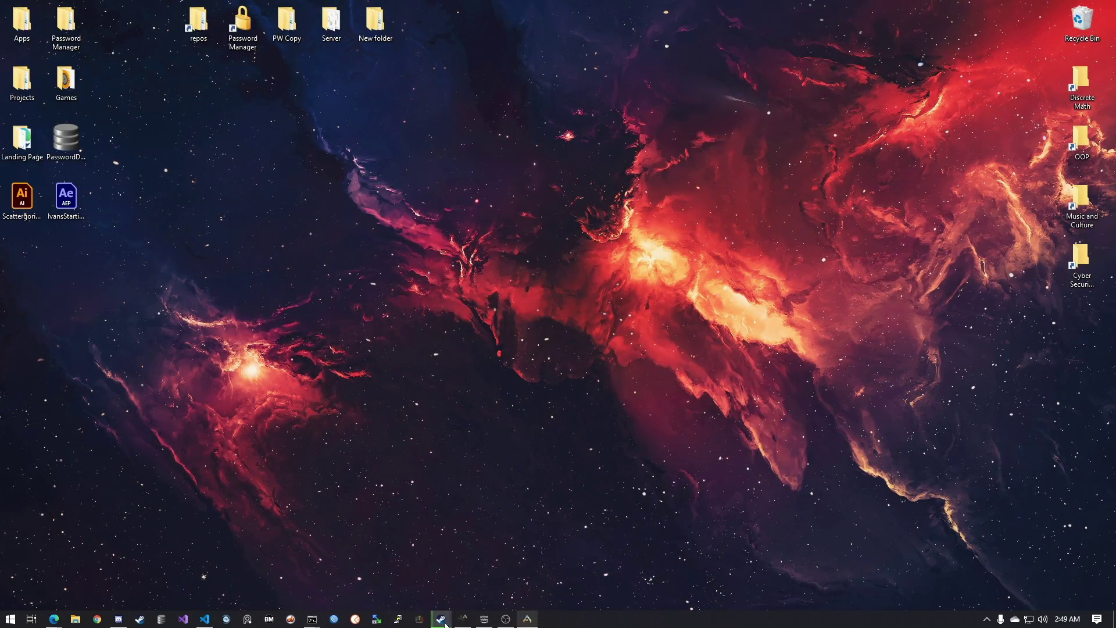
{"action": "mouse_move", "coordinate": [445, 624]}
{"action": "left_click", "coordinate": [373, 578]}
{"action": "left_click", "coordinate": [775, 534]}
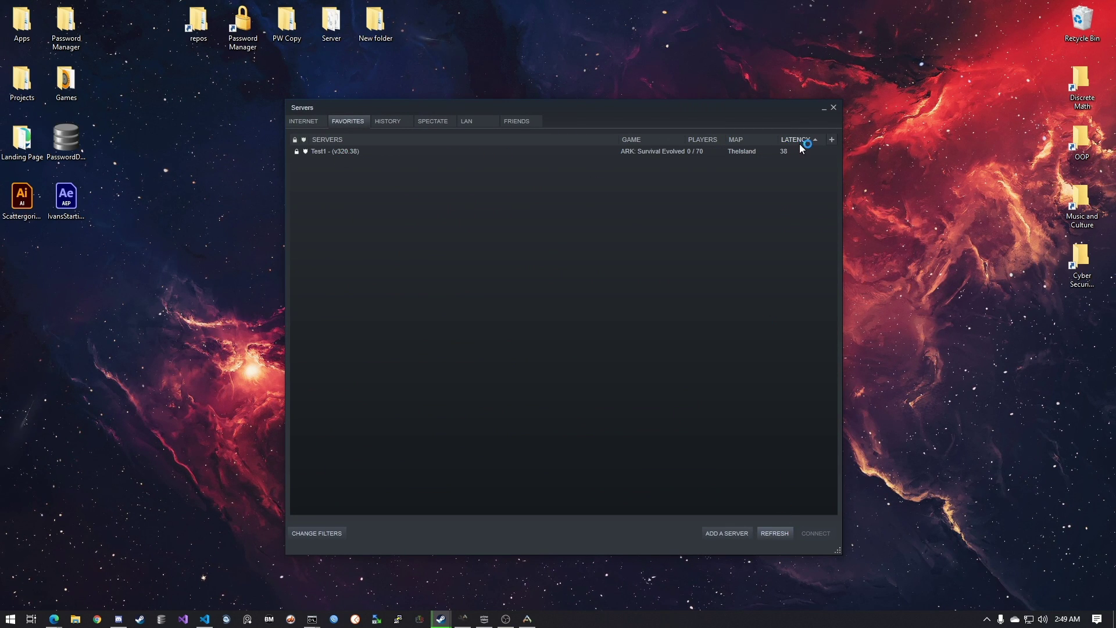
{"action": "left_click_drag", "start_coordinate": [776, 100], "coordinate": [786, 117]}
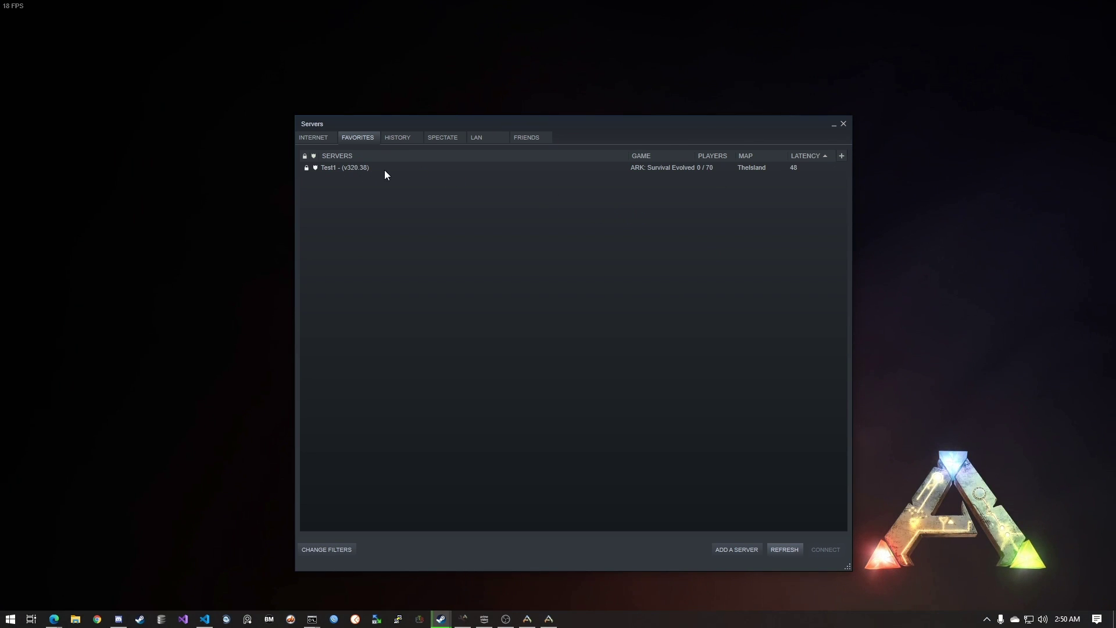
{"action": "left_click", "coordinate": [832, 124]}
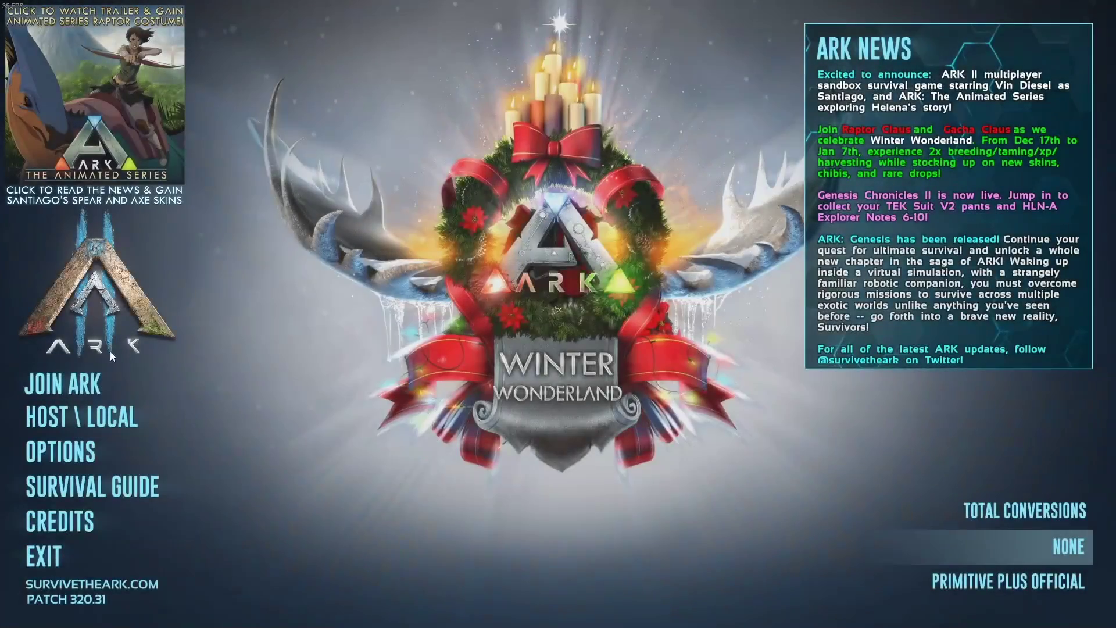
Open the game's session list for joining an ARK, filter it to Favorites and refresh it.
{"action": "left_click", "coordinate": [96, 374]}
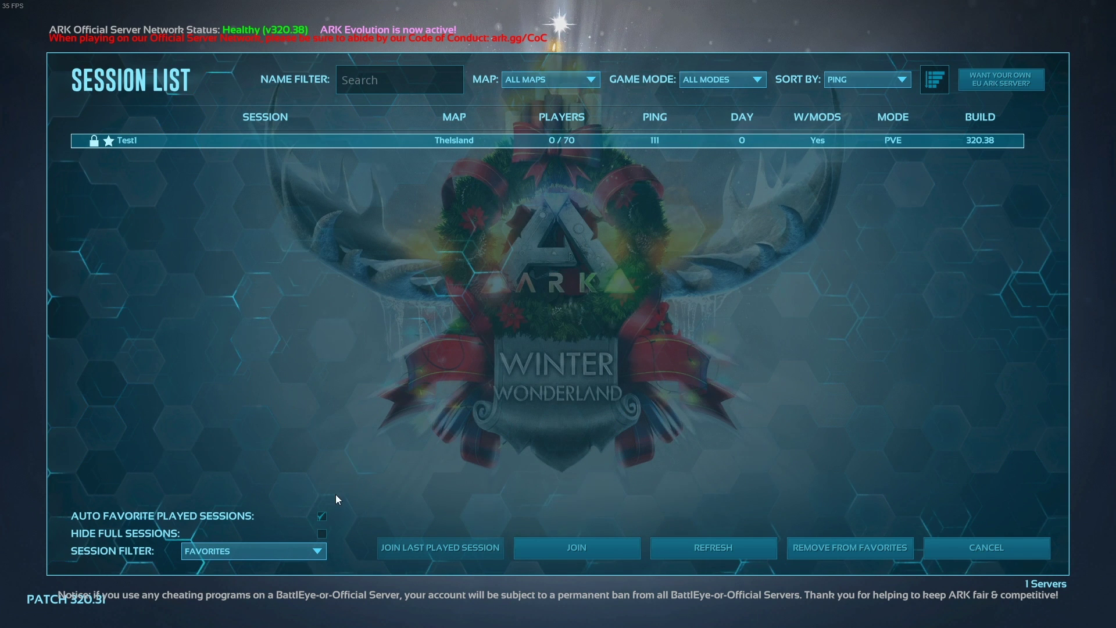
{"action": "left_click", "coordinate": [283, 553]}
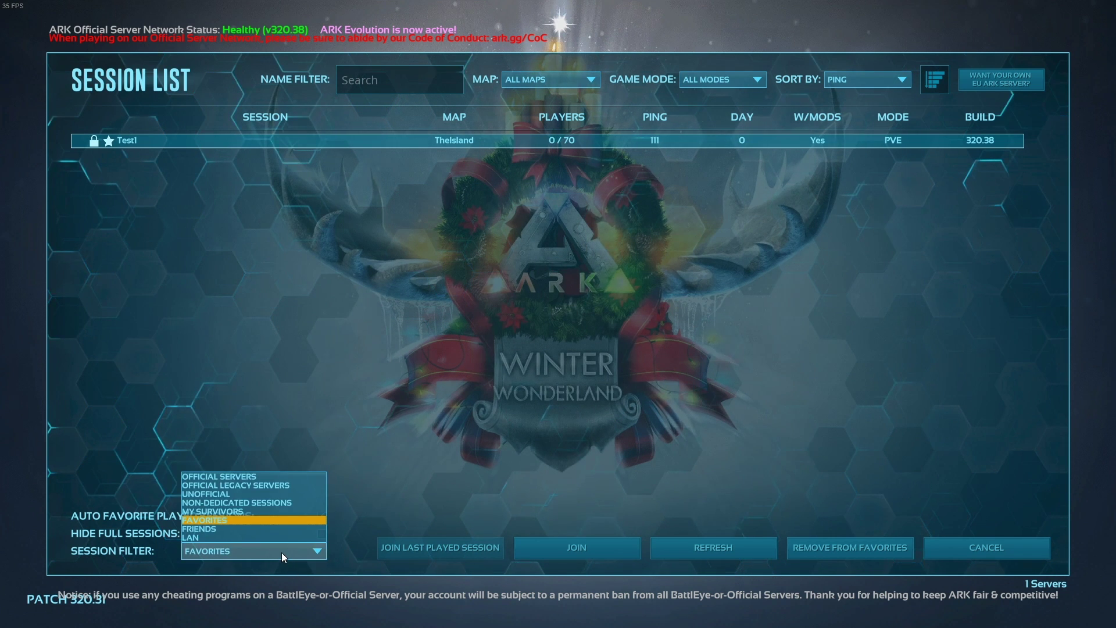
{"action": "left_click", "coordinate": [221, 520]}
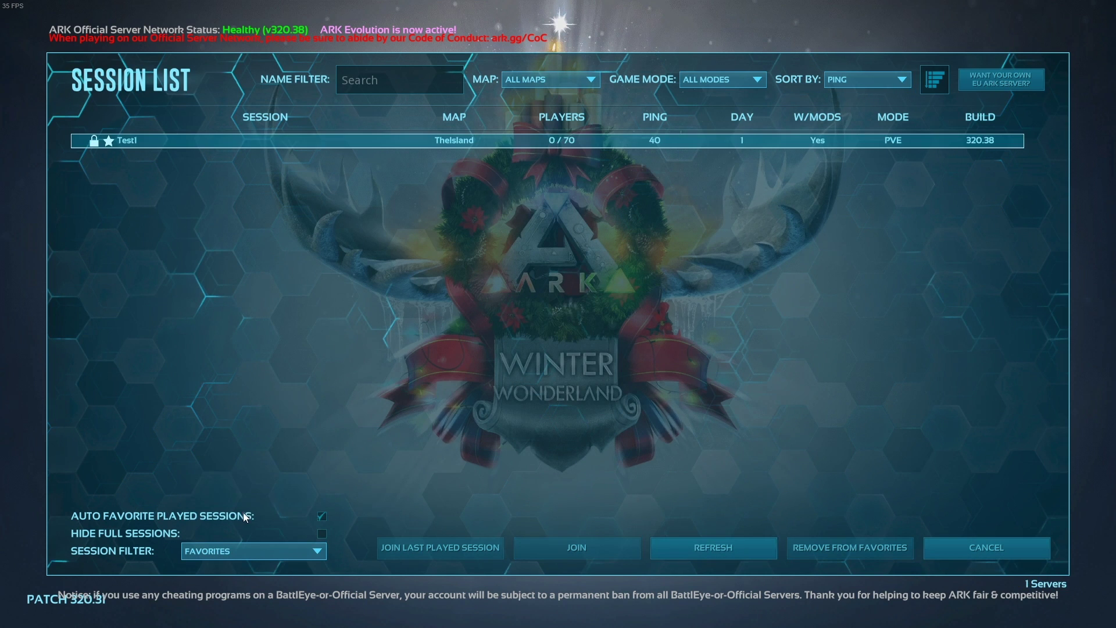
{"action": "left_click", "coordinate": [714, 544]}
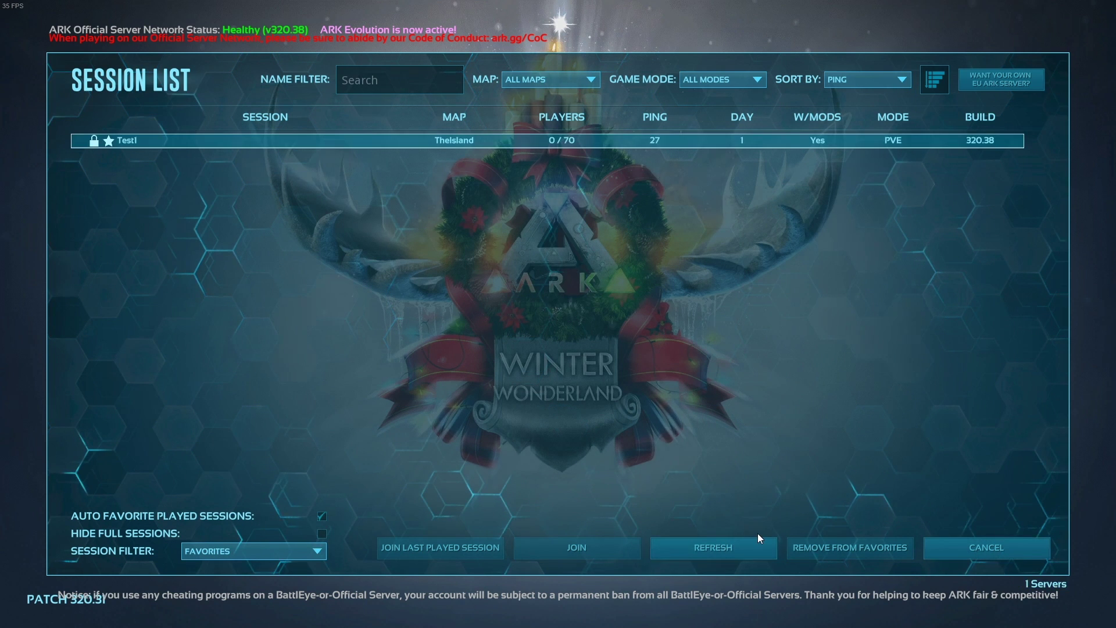
Join the Test1 session from the list, entering the server password.
{"action": "left_click", "coordinate": [377, 142]}
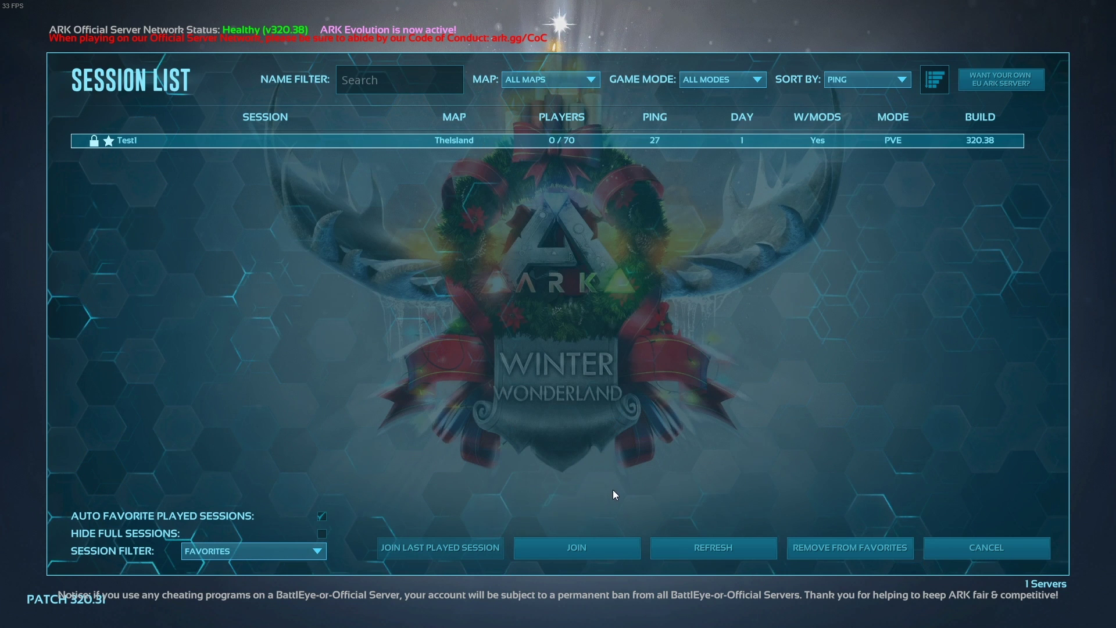
{"action": "left_click", "coordinate": [632, 548]}
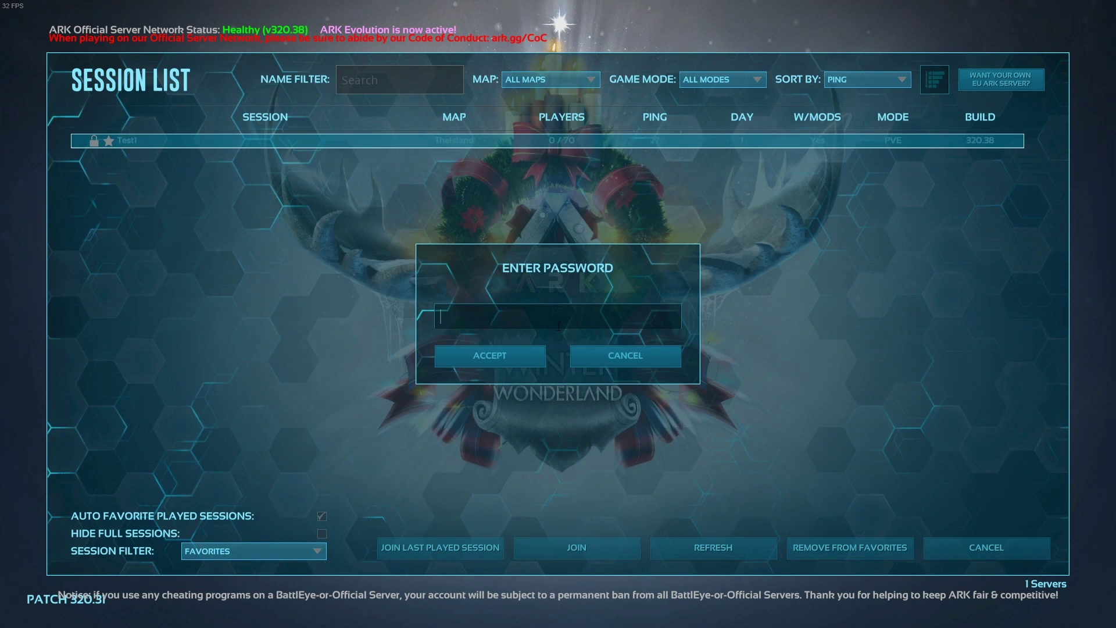
{"action": "type", "text": "*****"}
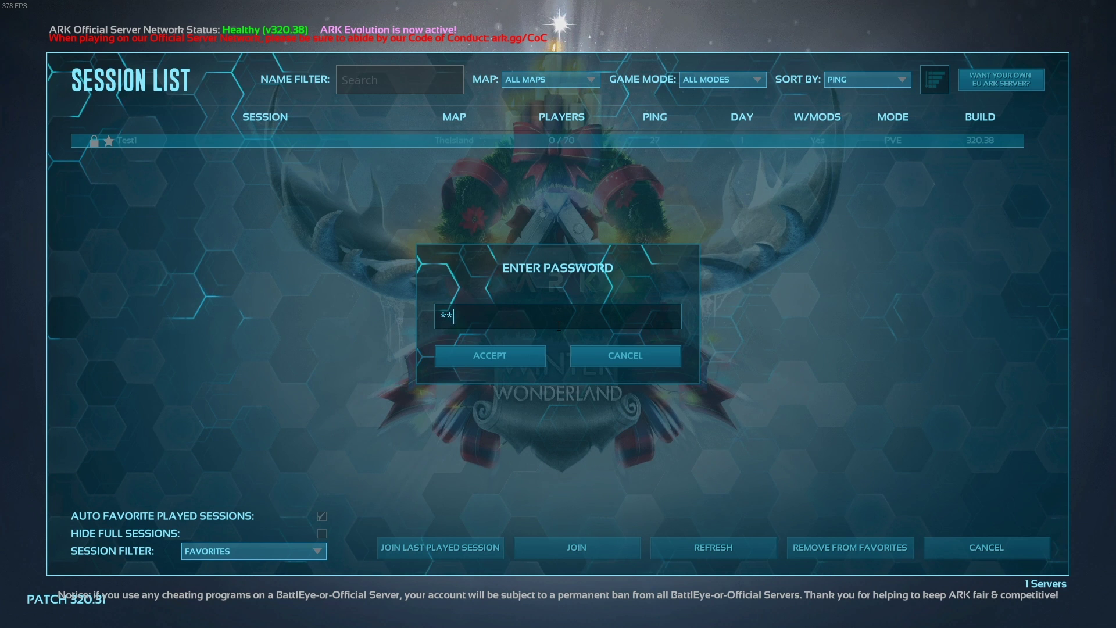
{"action": "left_click", "coordinate": [525, 349]}
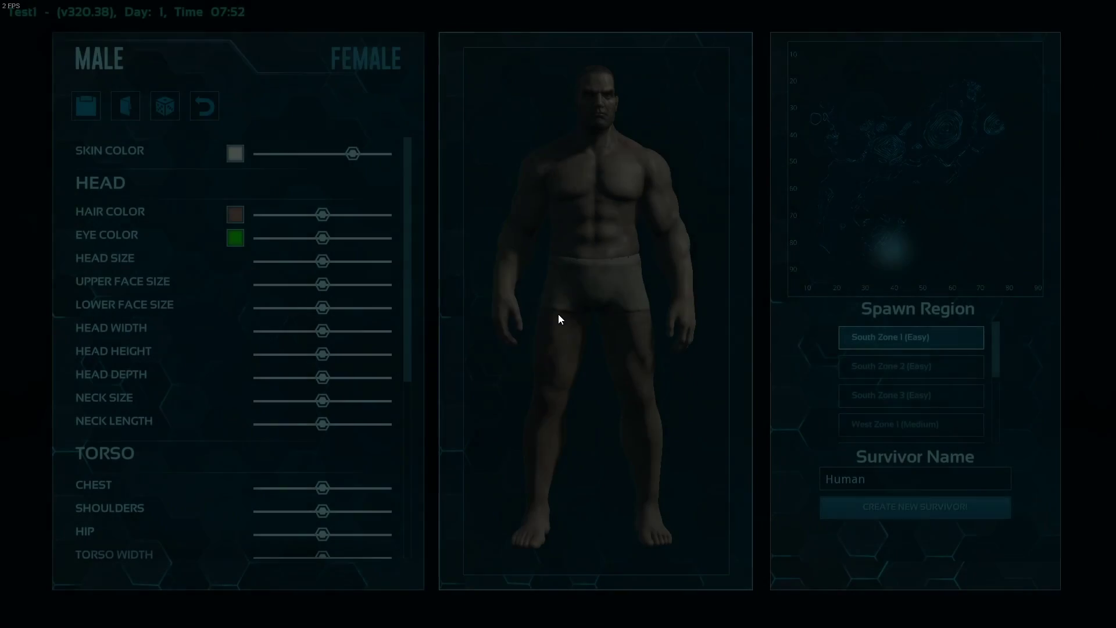
Choose South Zone 2 (Easy) as the new survivor's spawn region.
{"action": "left_click", "coordinate": [924, 369]}
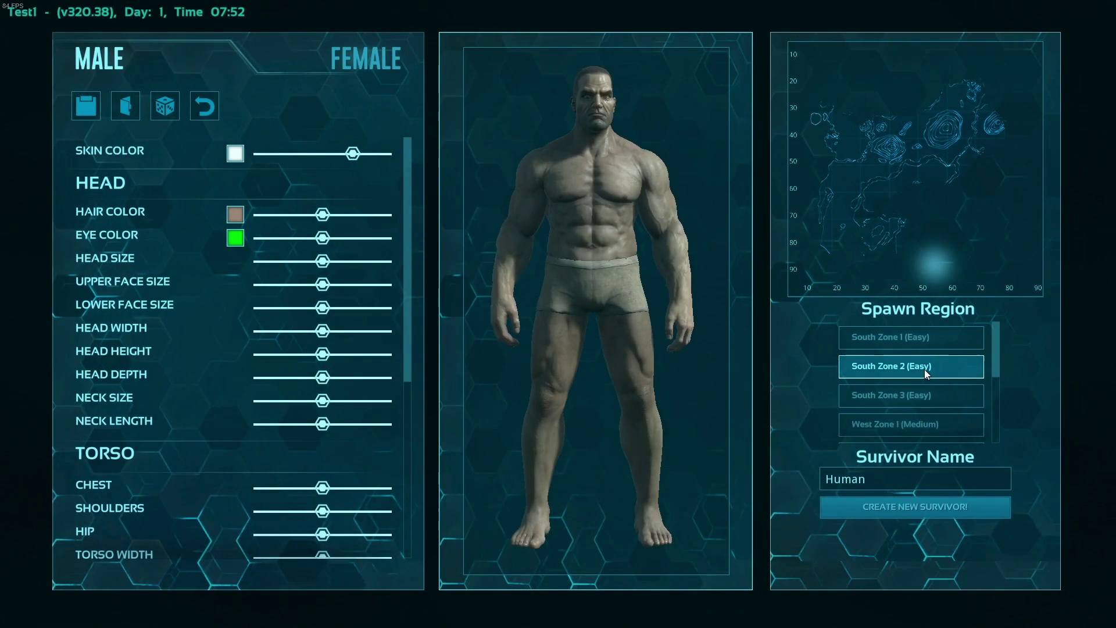